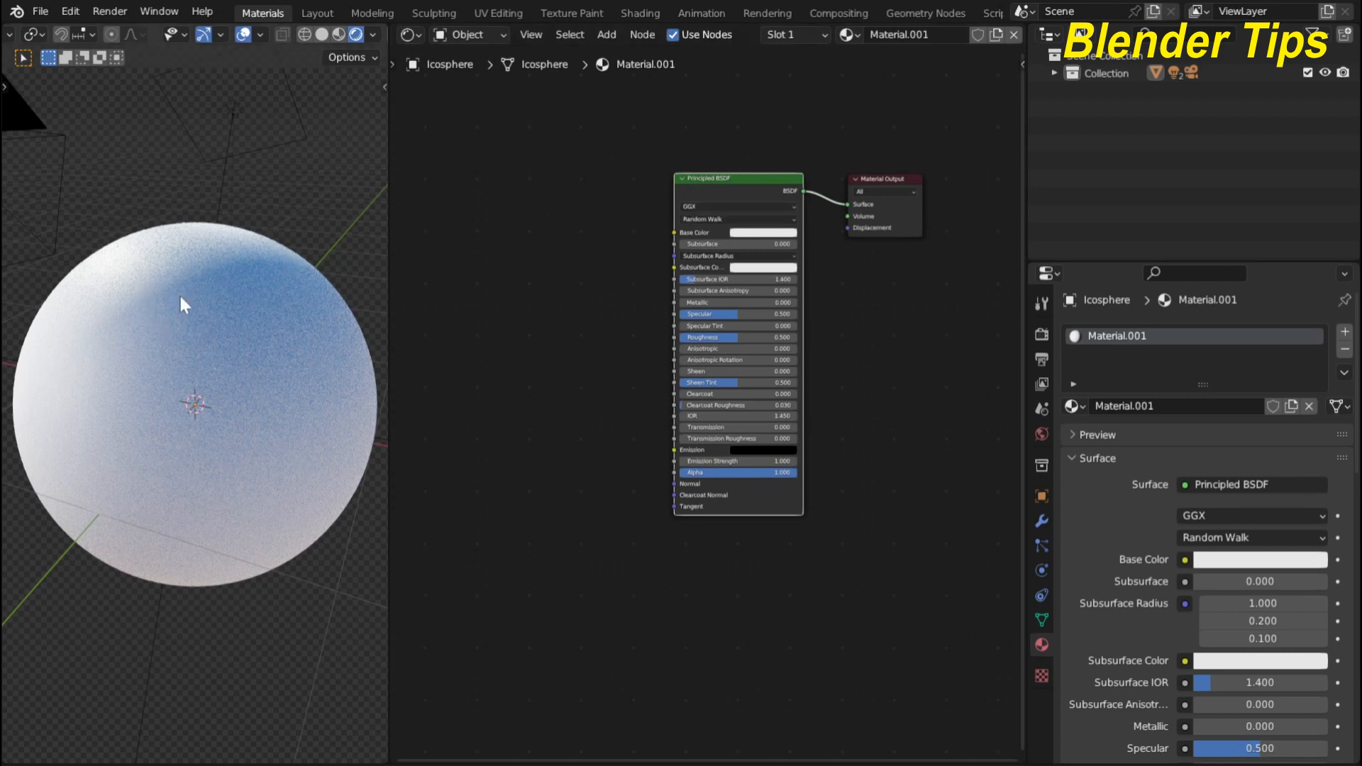
# Step: Set the material's surface displacement method to Displacement and Bump
pyautogui.click(1041, 333)
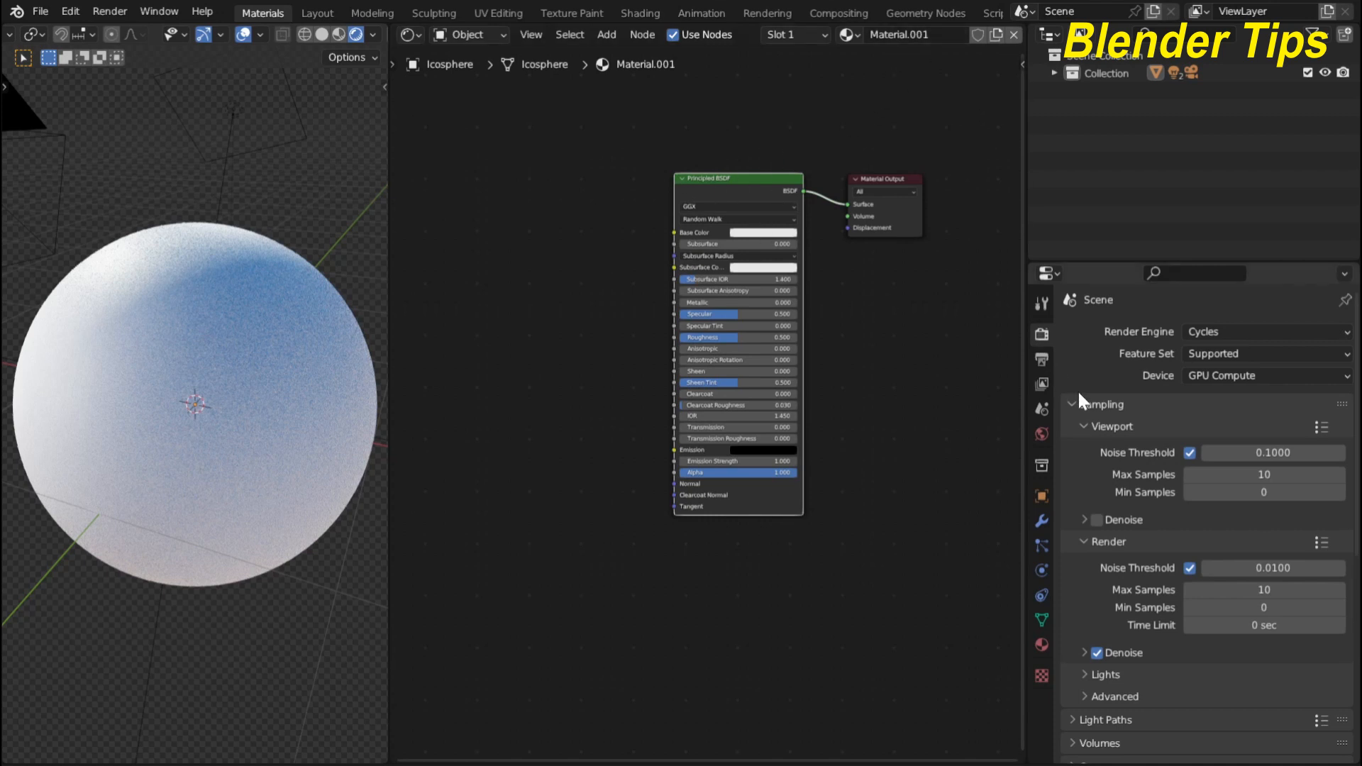
pyautogui.click(1042, 642)
pyautogui.scroll(-15, 1153, 484)
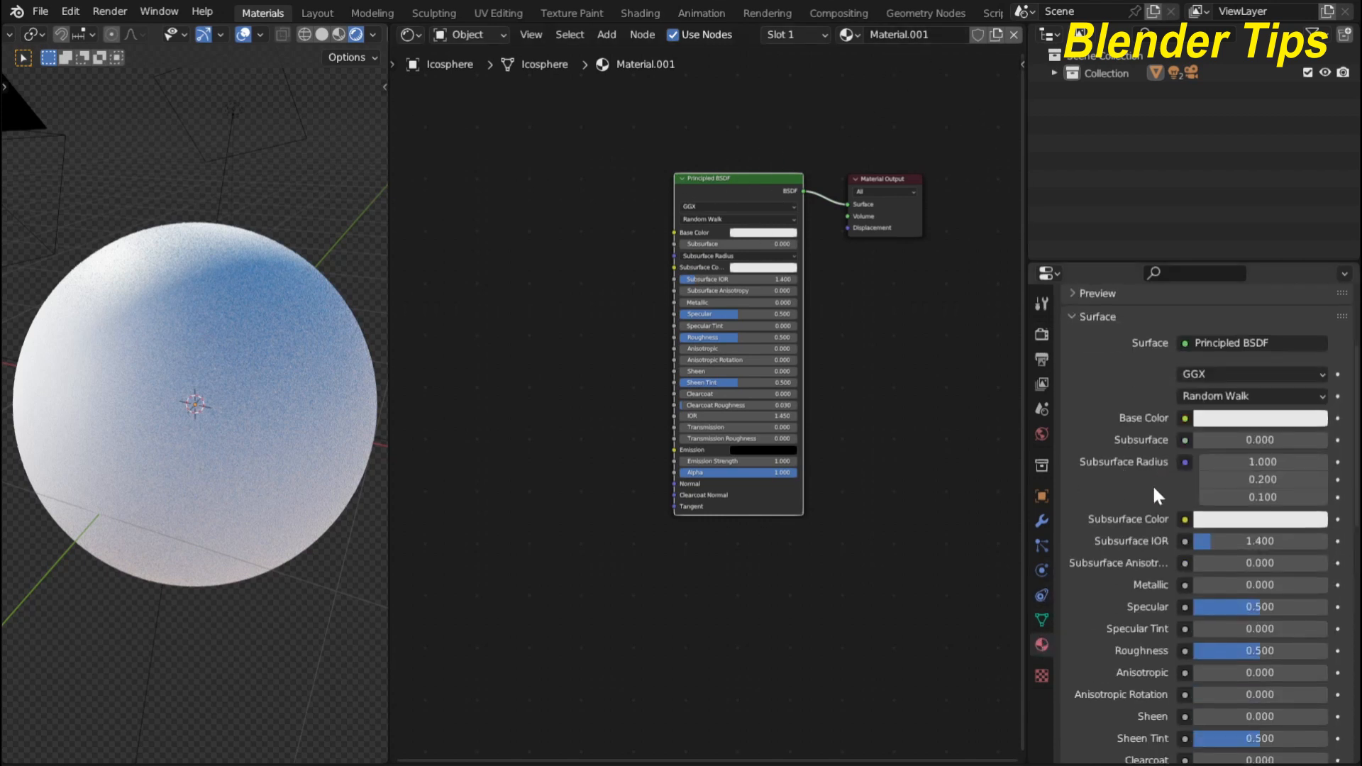
pyautogui.scroll(-8, 1155, 482)
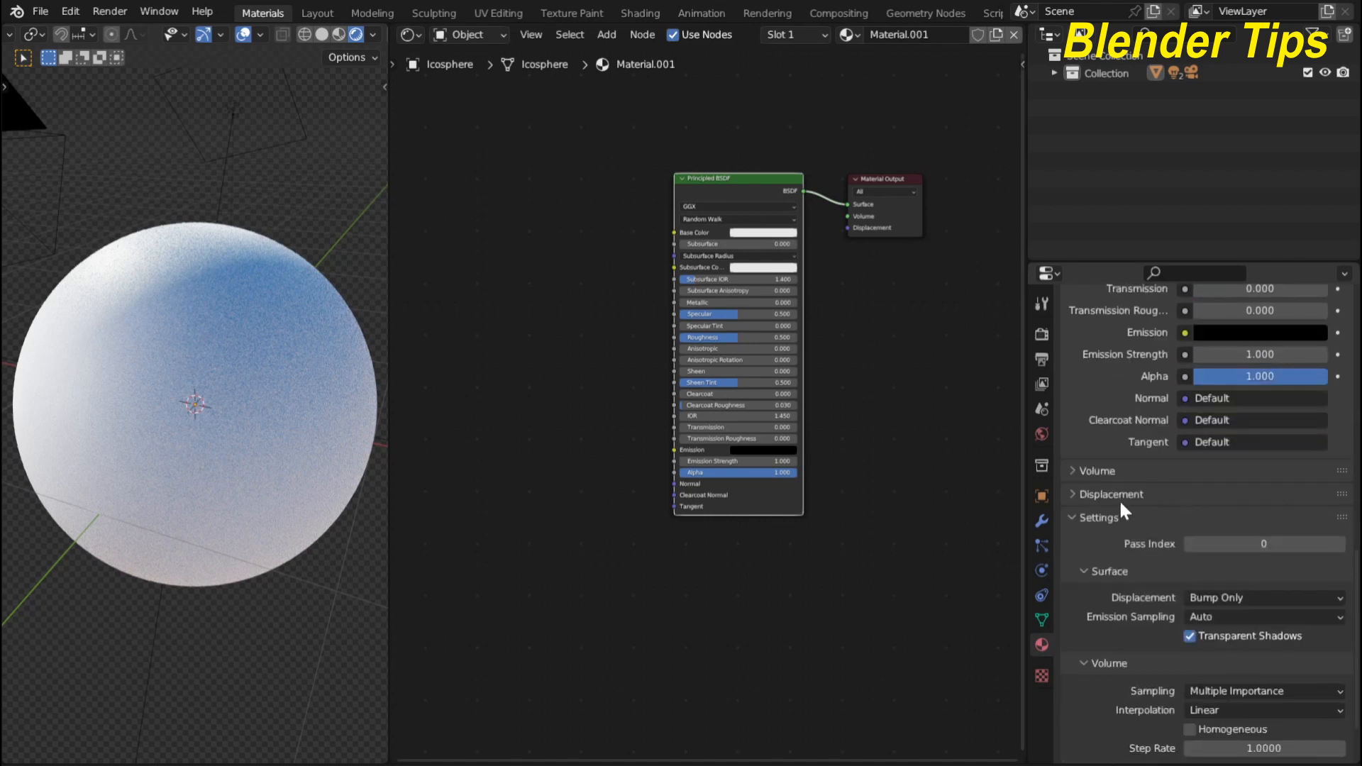
pyautogui.scroll(-1, 1118, 500)
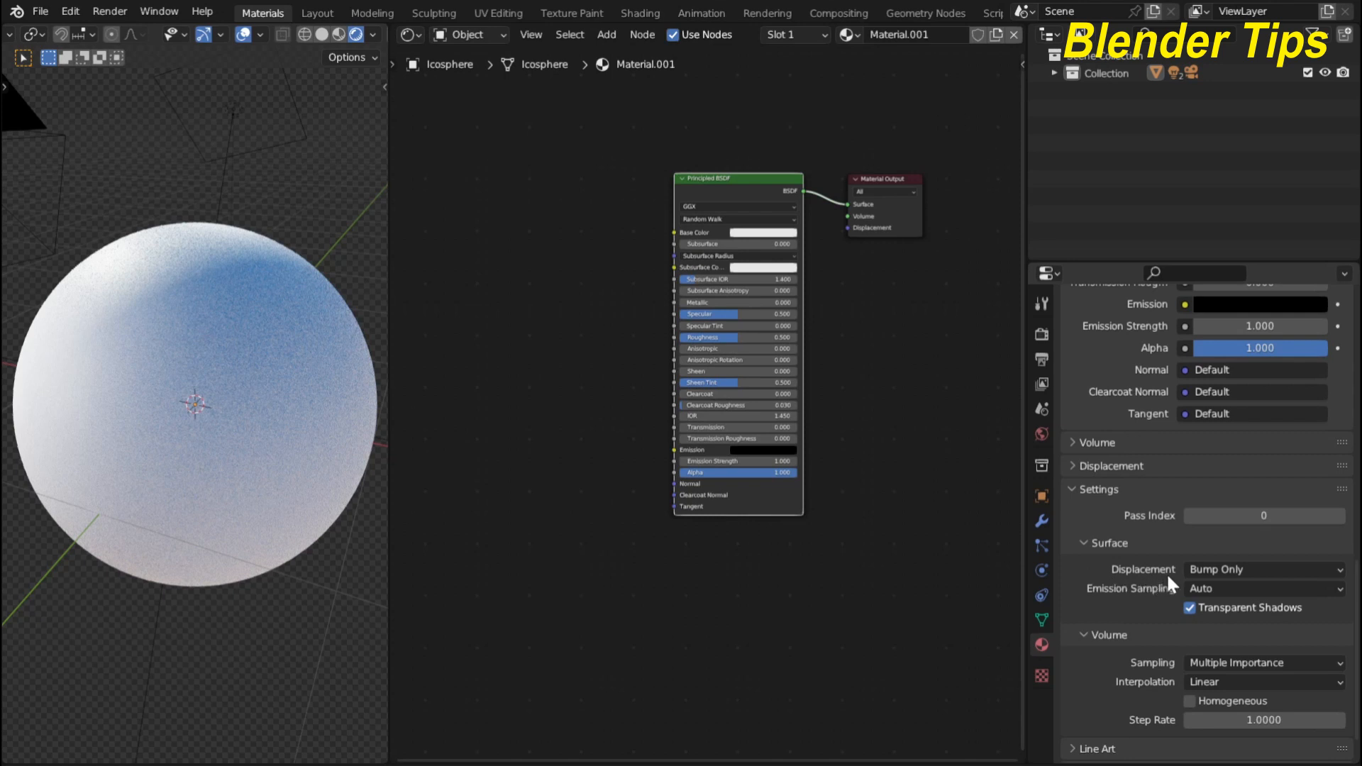
pyautogui.click(1255, 571)
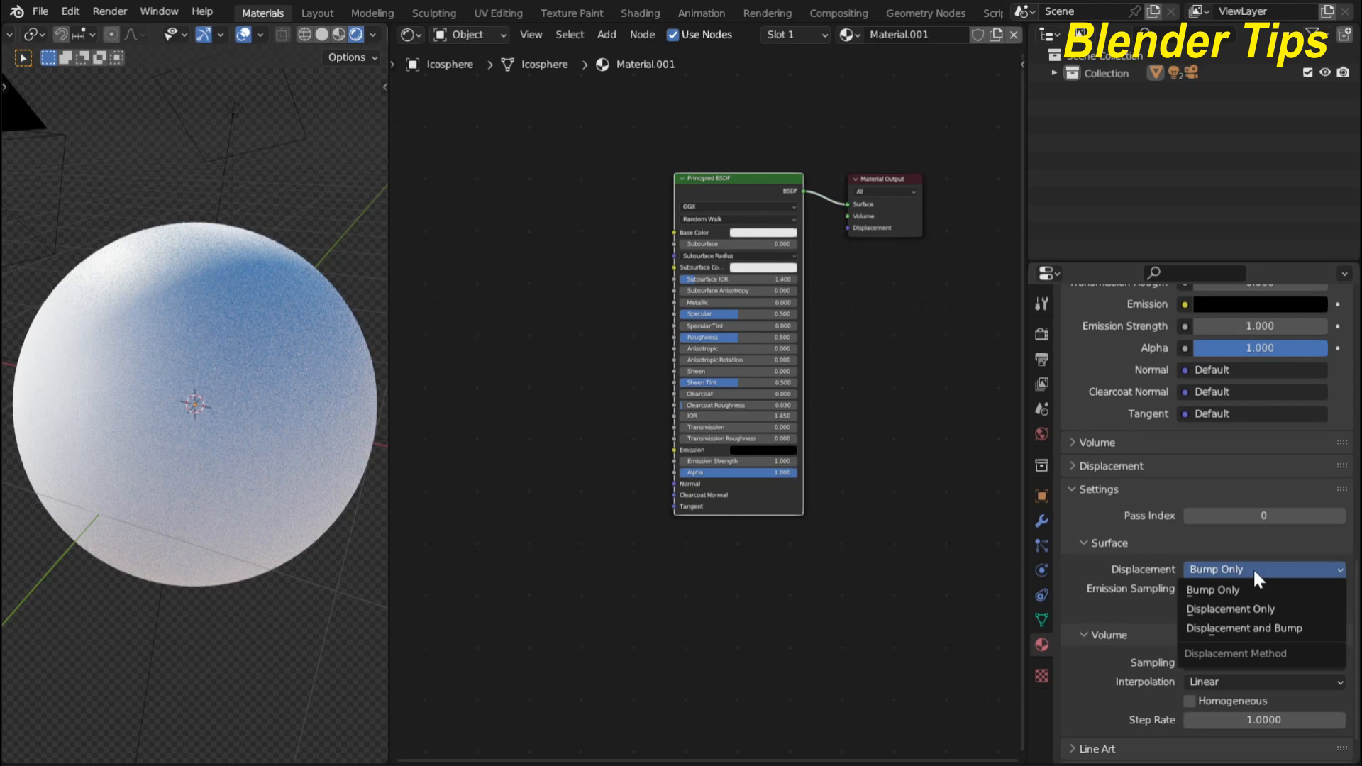
pyautogui.click(1257, 629)
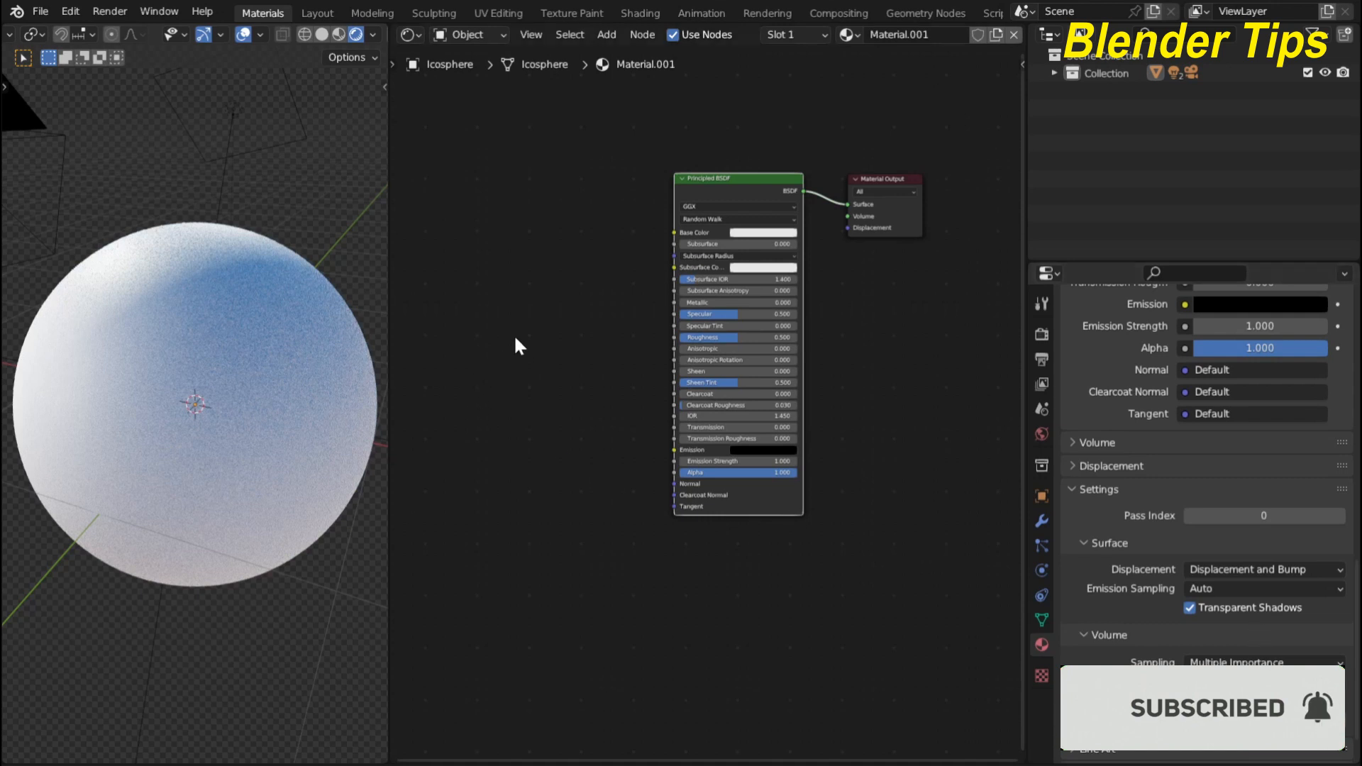
# Step: Add a Noise Texture node in the empty area before the Principled BSDF
pyautogui.scroll(-1, 539, 309)
pyautogui.moveTo(539, 310); pyautogui.dragTo(711, 394, button='middle')
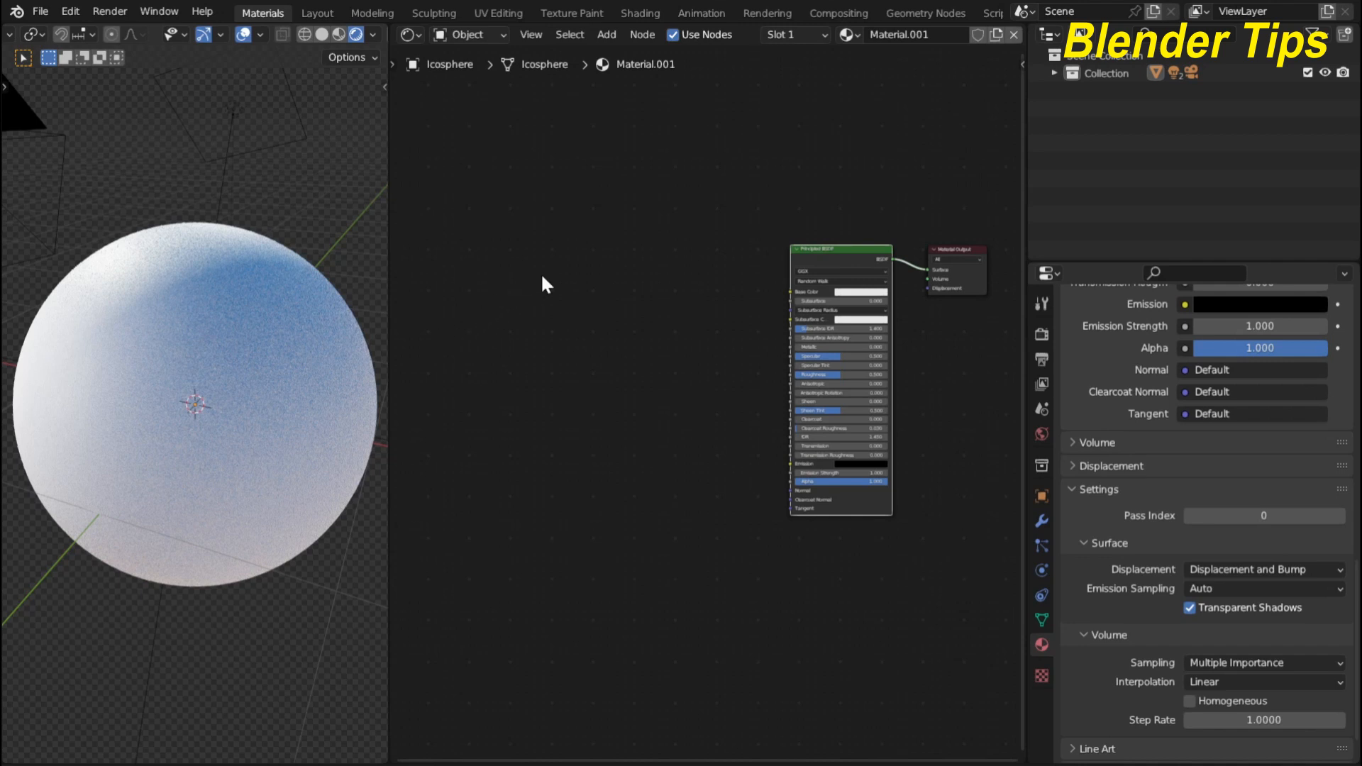
pyautogui.hotkey('shift', 'a')
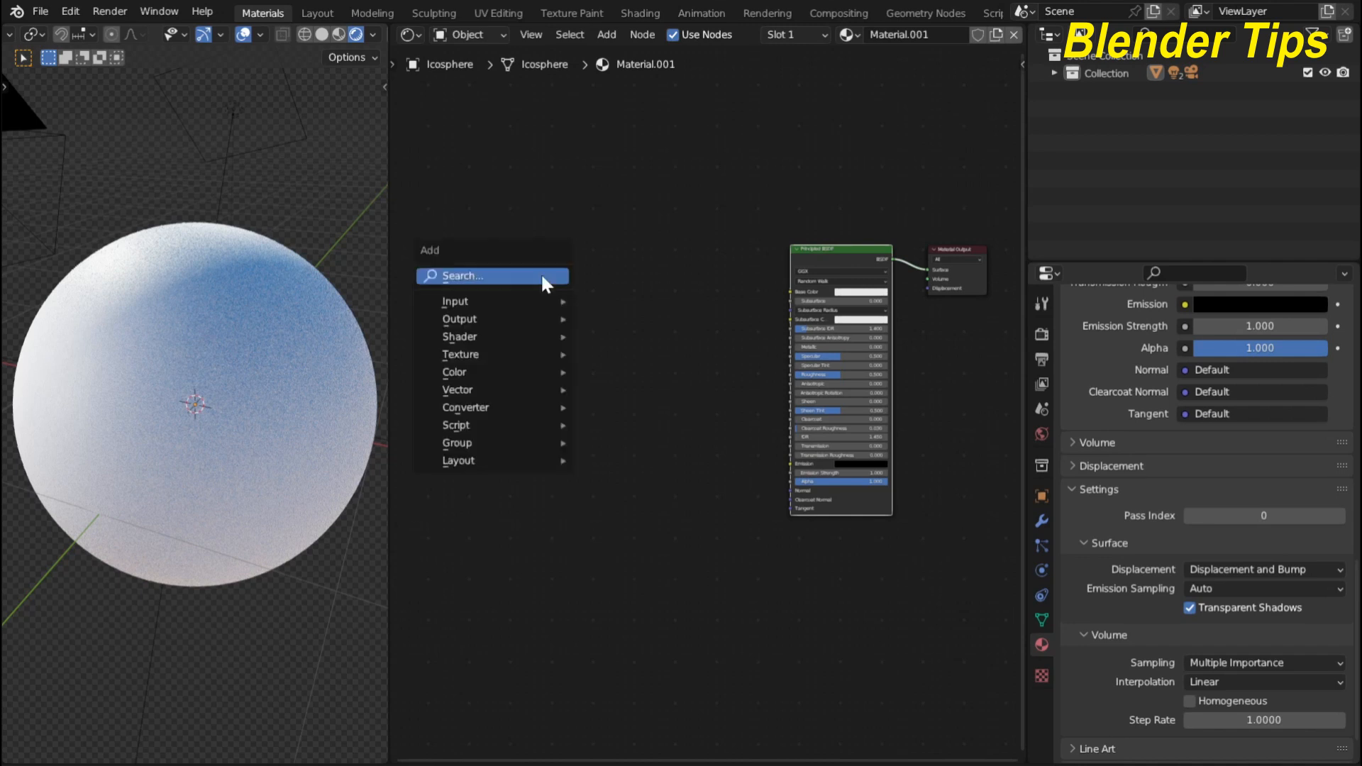
pyautogui.click(545, 280)
pyautogui.write('n')
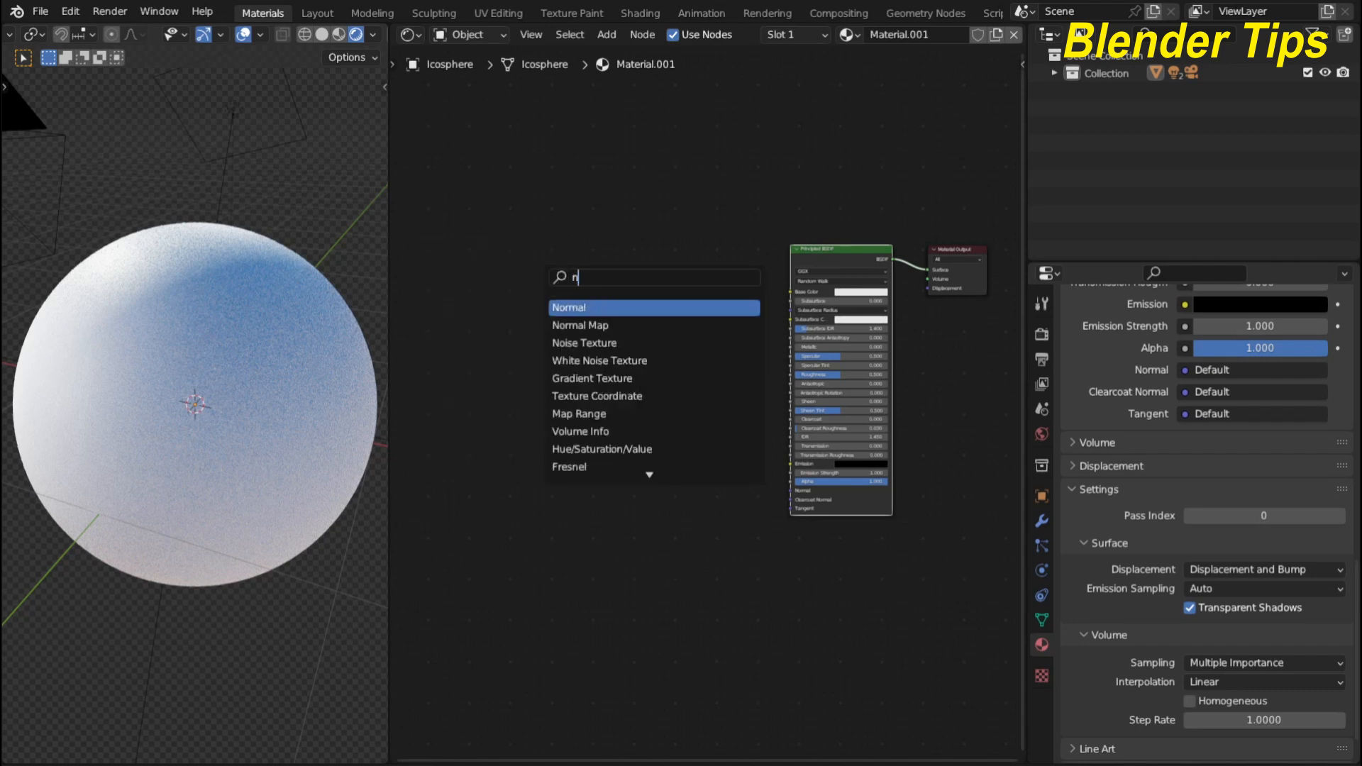
pyautogui.write('oi')
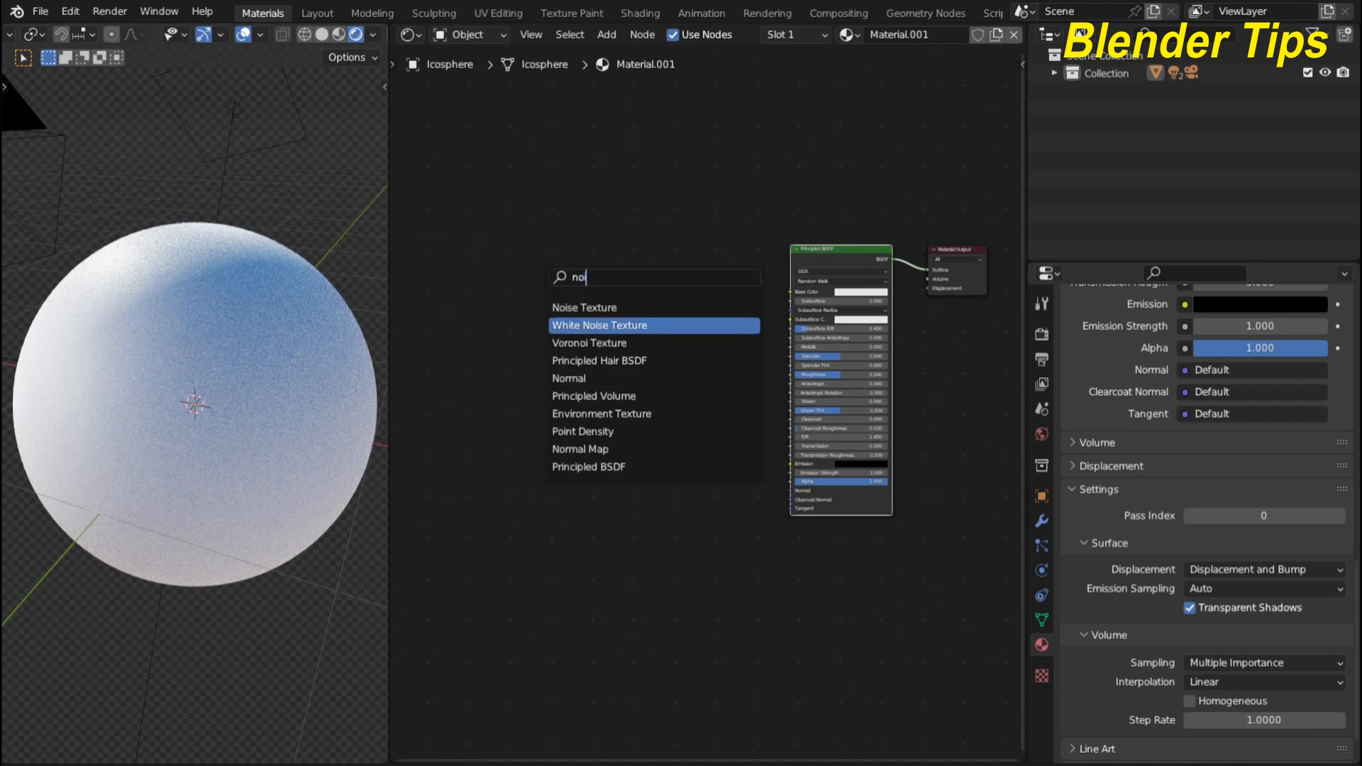
pyautogui.click(569, 311)
pyautogui.click(508, 333)
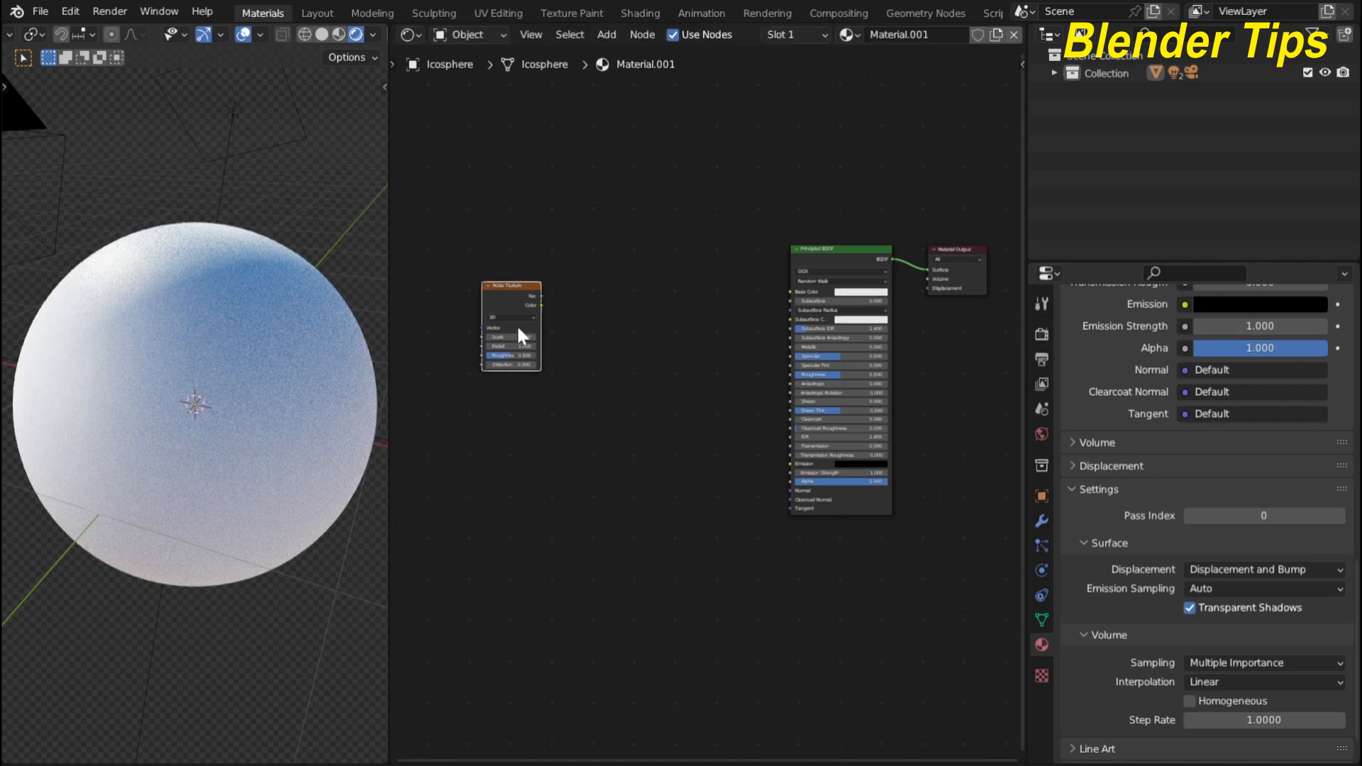
# Step: Add Texture Coordinate and Mapping nodes to the Noise Texture, feeding the Mapping vector from the Object output
pyautogui.moveTo(606, 369); pyautogui.dragTo(662, 371, button='middle')
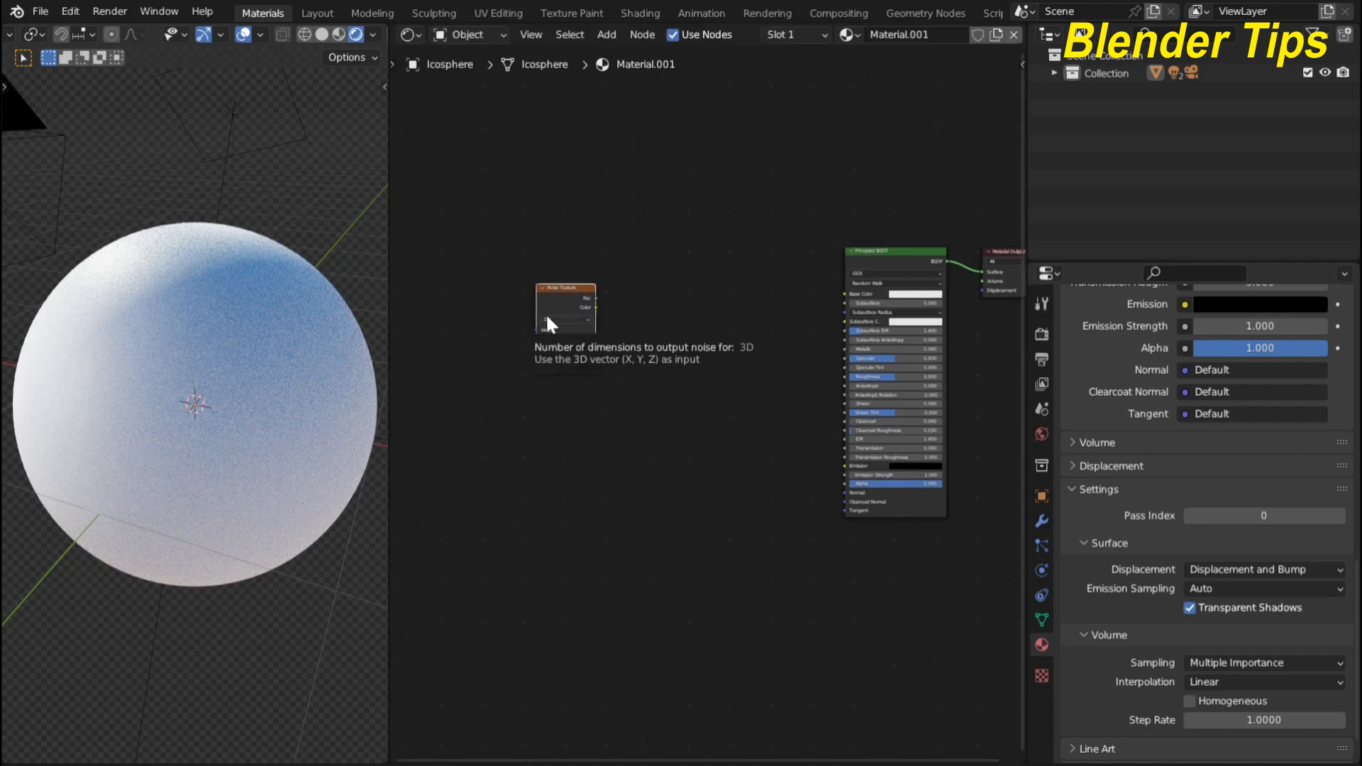
pyautogui.hotkey('ctrl', 't')
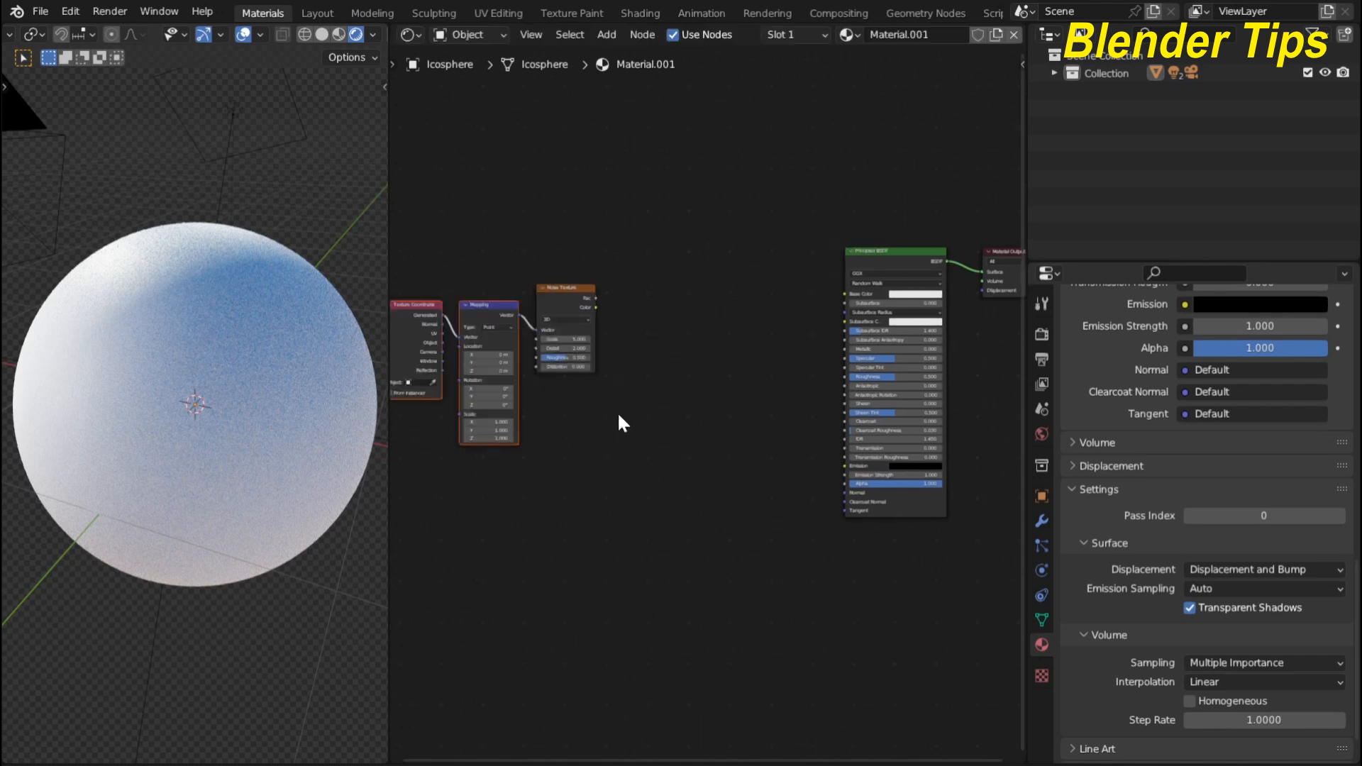
pyautogui.moveTo(618, 412); pyautogui.dragTo(752, 419, button='middle')
pyautogui.scroll(1, 660, 422)
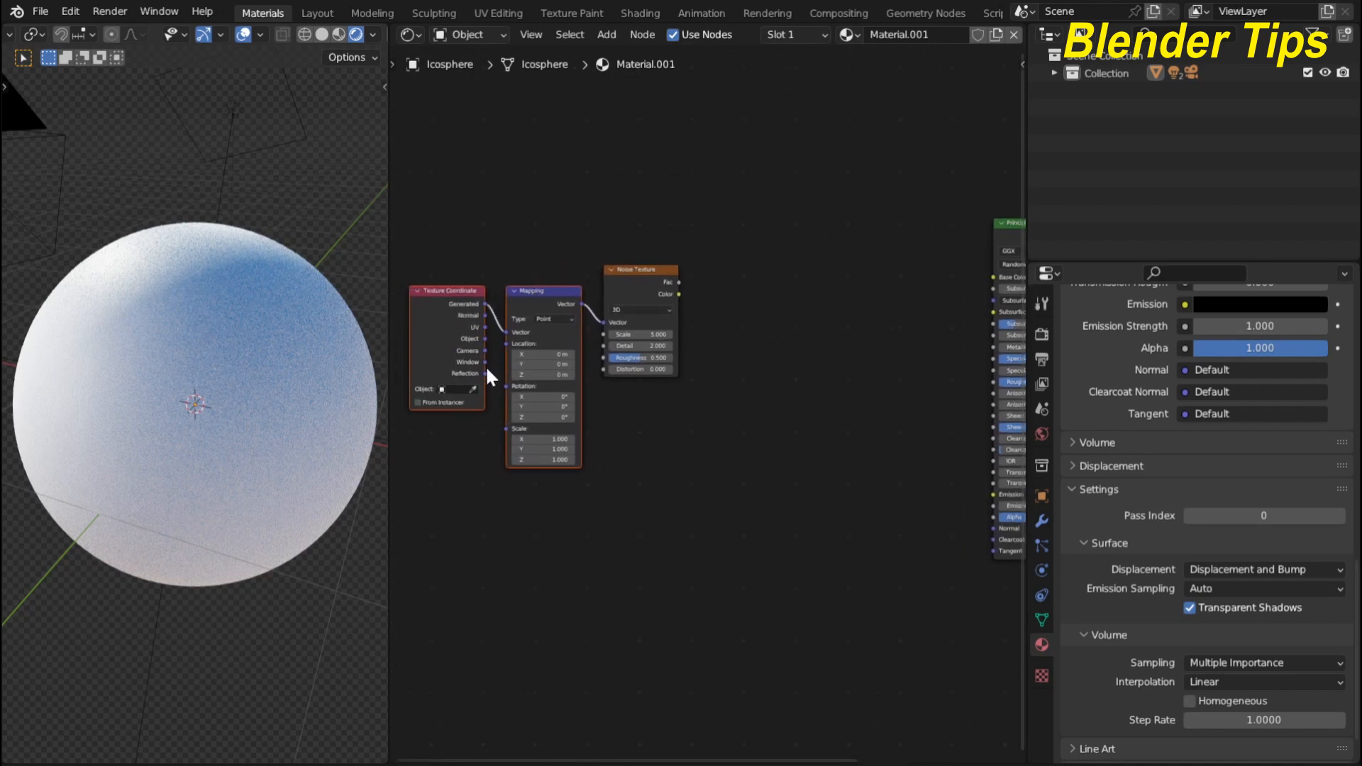
pyautogui.hotkey('alt', 'a')
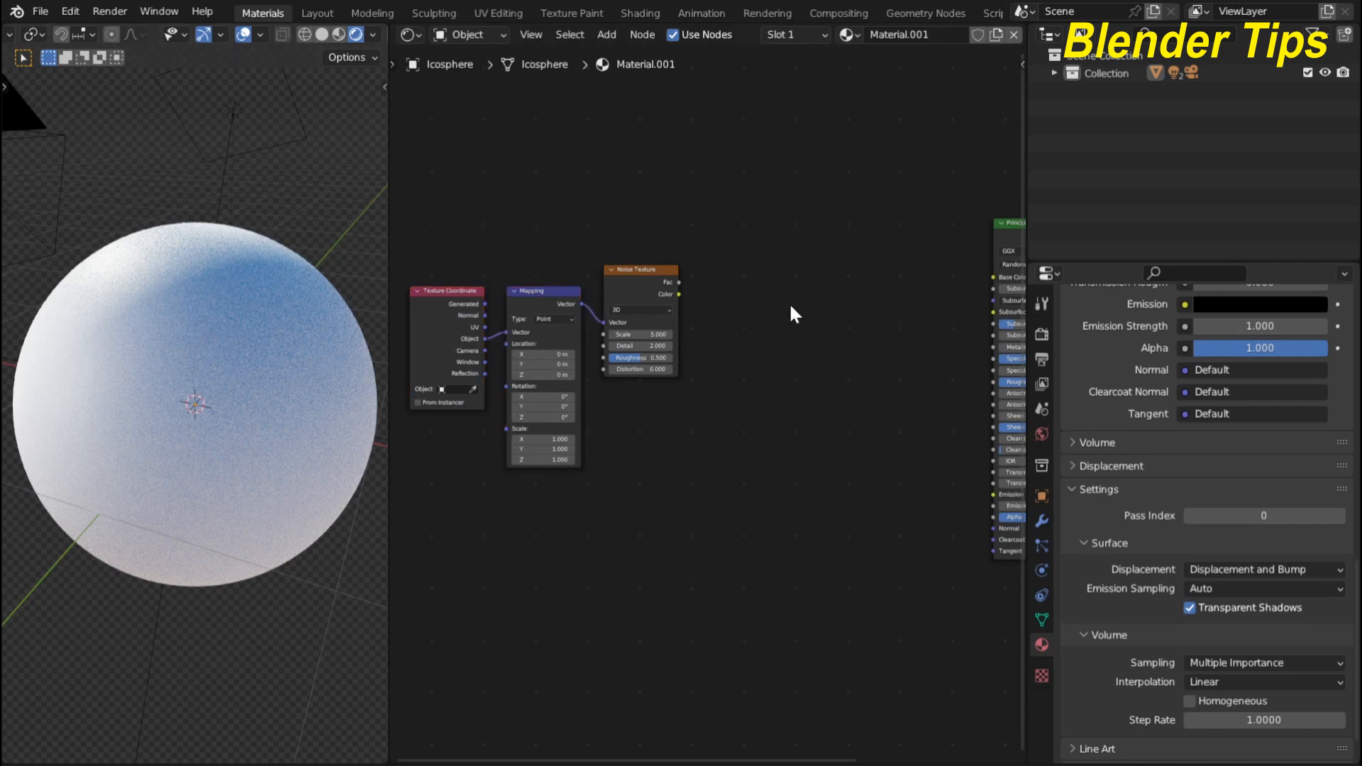
# Step: Add a Voronoi Texture node between the Noise Texture and the Principled BSDF
pyautogui.scroll(-1, 791, 306)
pyautogui.moveTo(790, 312); pyautogui.dragTo(704, 377, button='middle')
pyautogui.scroll(2, 681, 353)
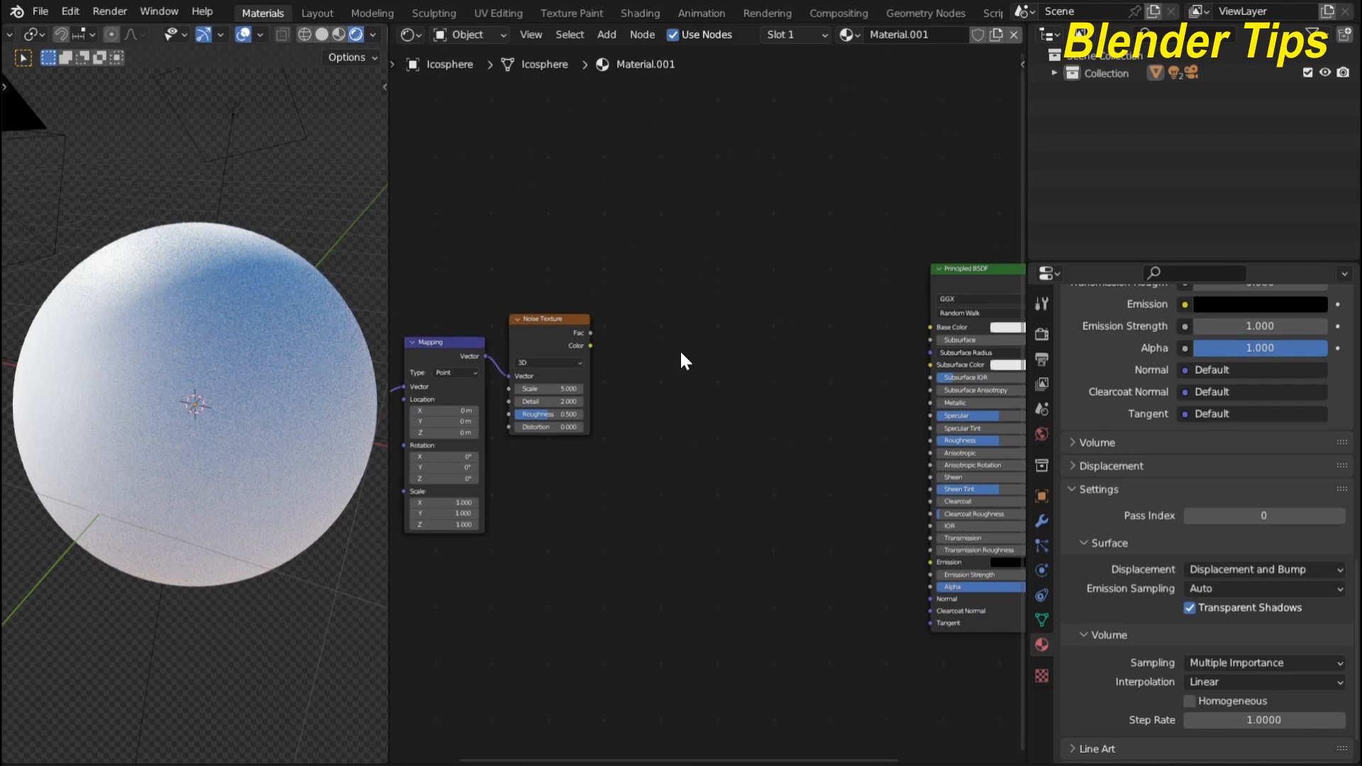
pyautogui.hotkey('shift', 'a')
pyautogui.click(682, 355)
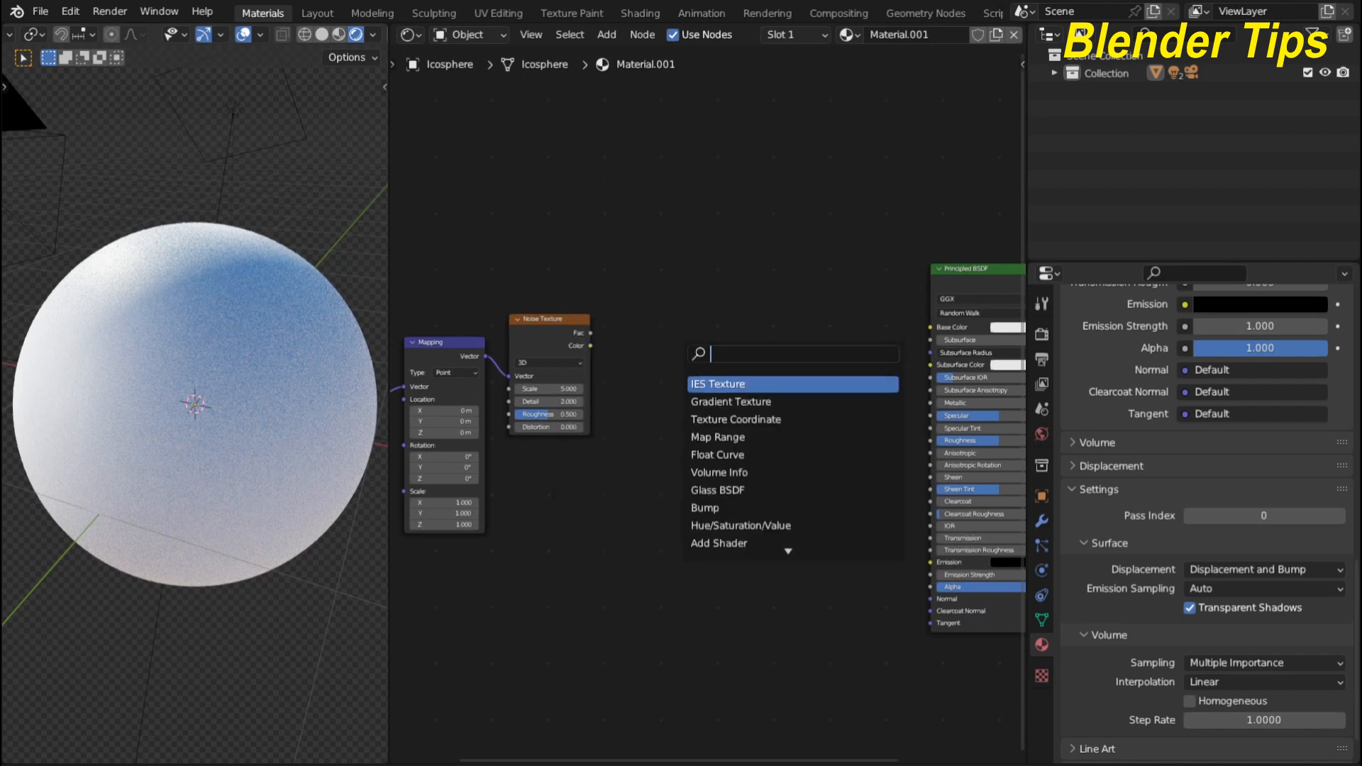
pyautogui.write('vo')
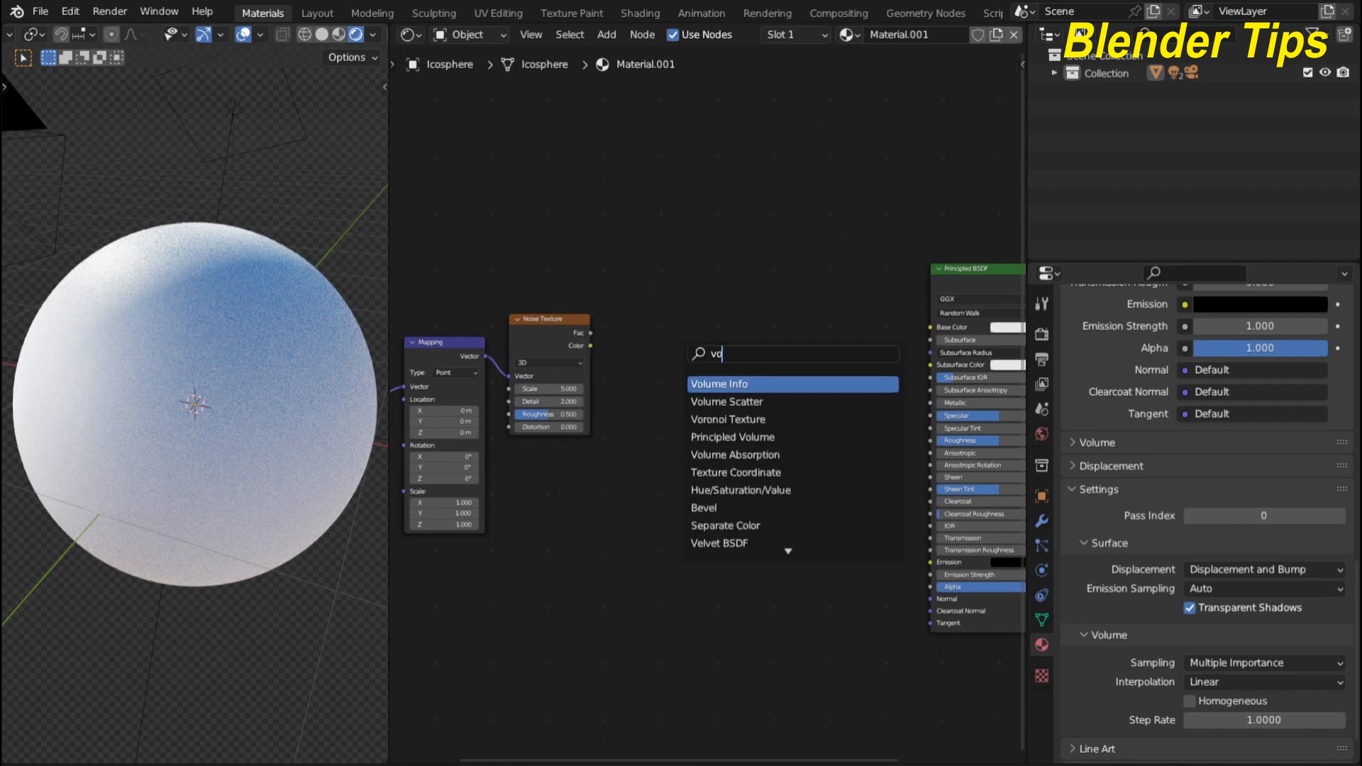
pyautogui.press('Down')
pyautogui.press('Down')
pyautogui.press('Down')
pyautogui.press('Up')
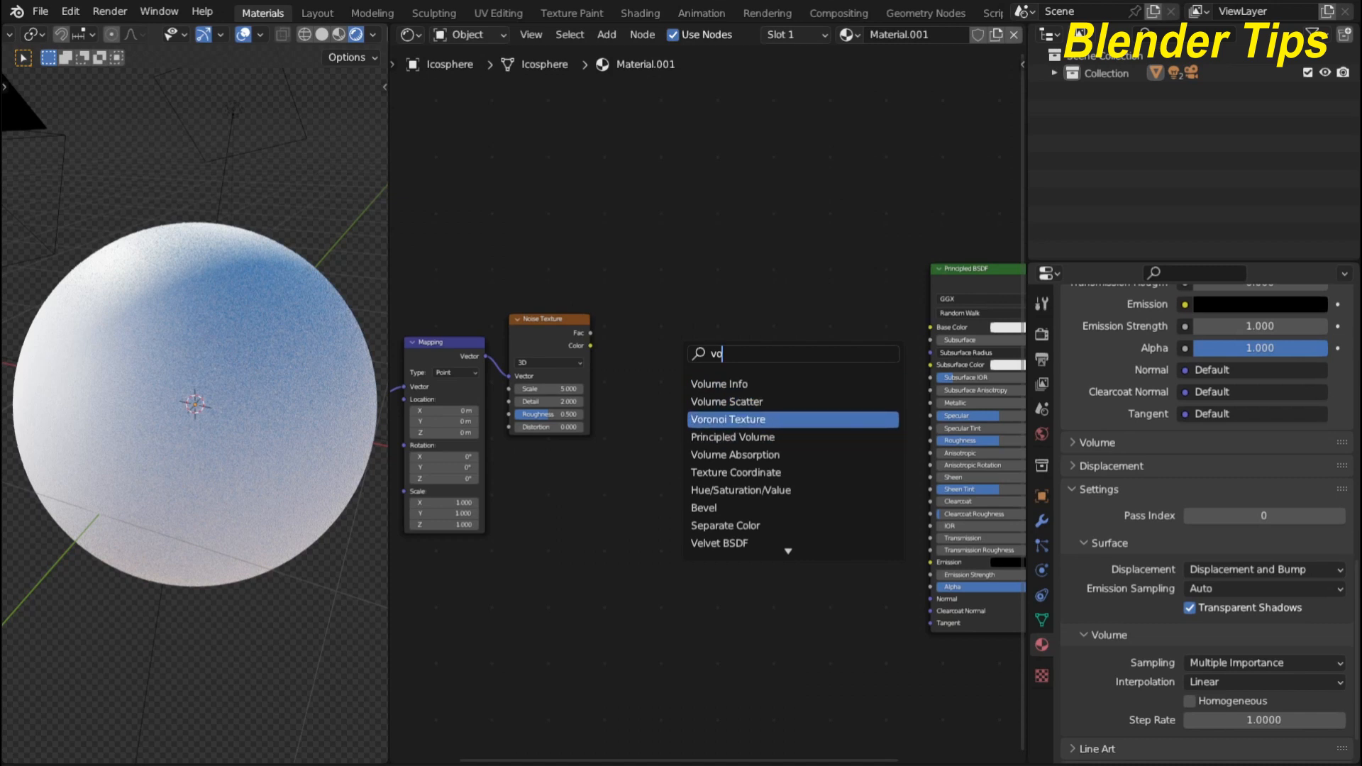
pyautogui.press('Return')
pyautogui.click(666, 376)
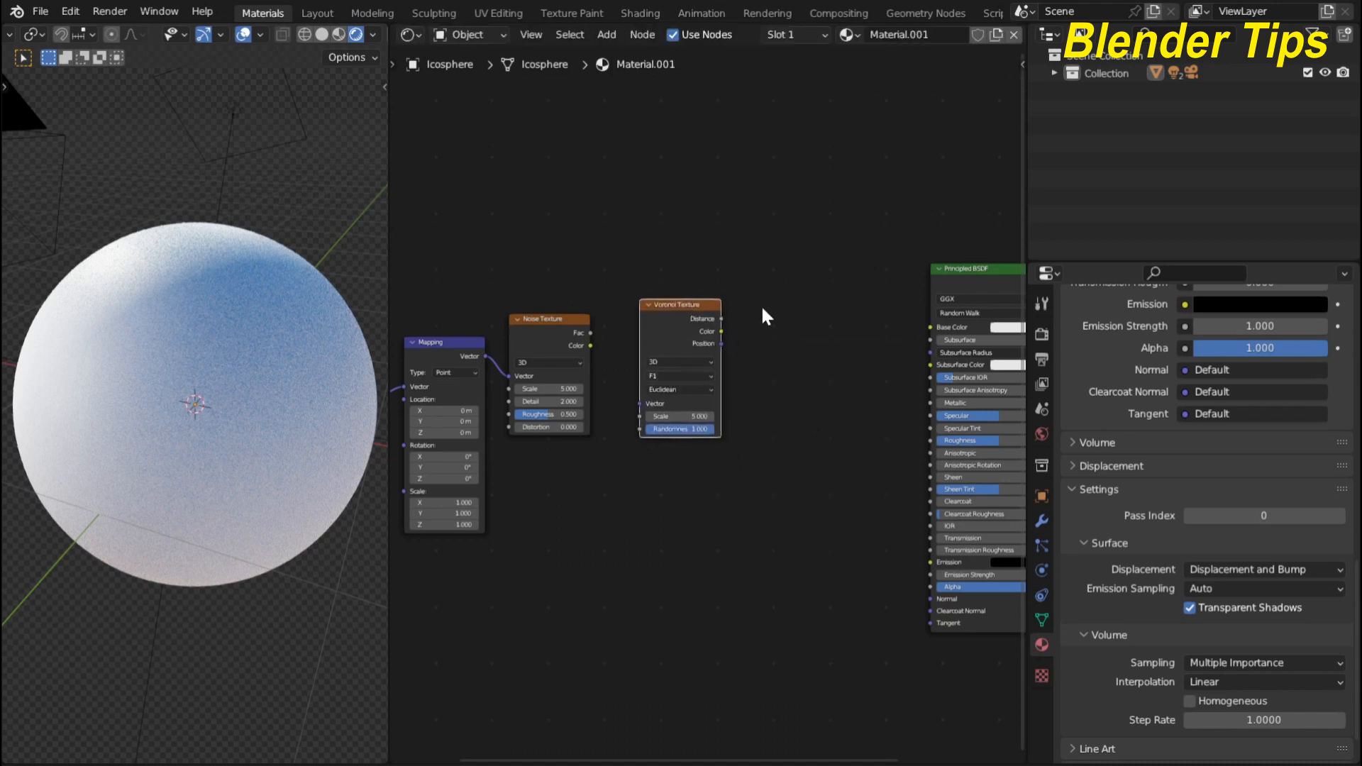
# Step: Connect the Noise Texture's Fac to the Voronoi Texture's Vector, and the Voronoi Distance to the Principled BSDF's Base Color
pyautogui.scroll(1, 640, 311)
pyautogui.moveTo(560, 314); pyautogui.dragTo(622, 404)
pyautogui.moveTo(800, 329); pyautogui.dragTo(733, 389, button='middle')
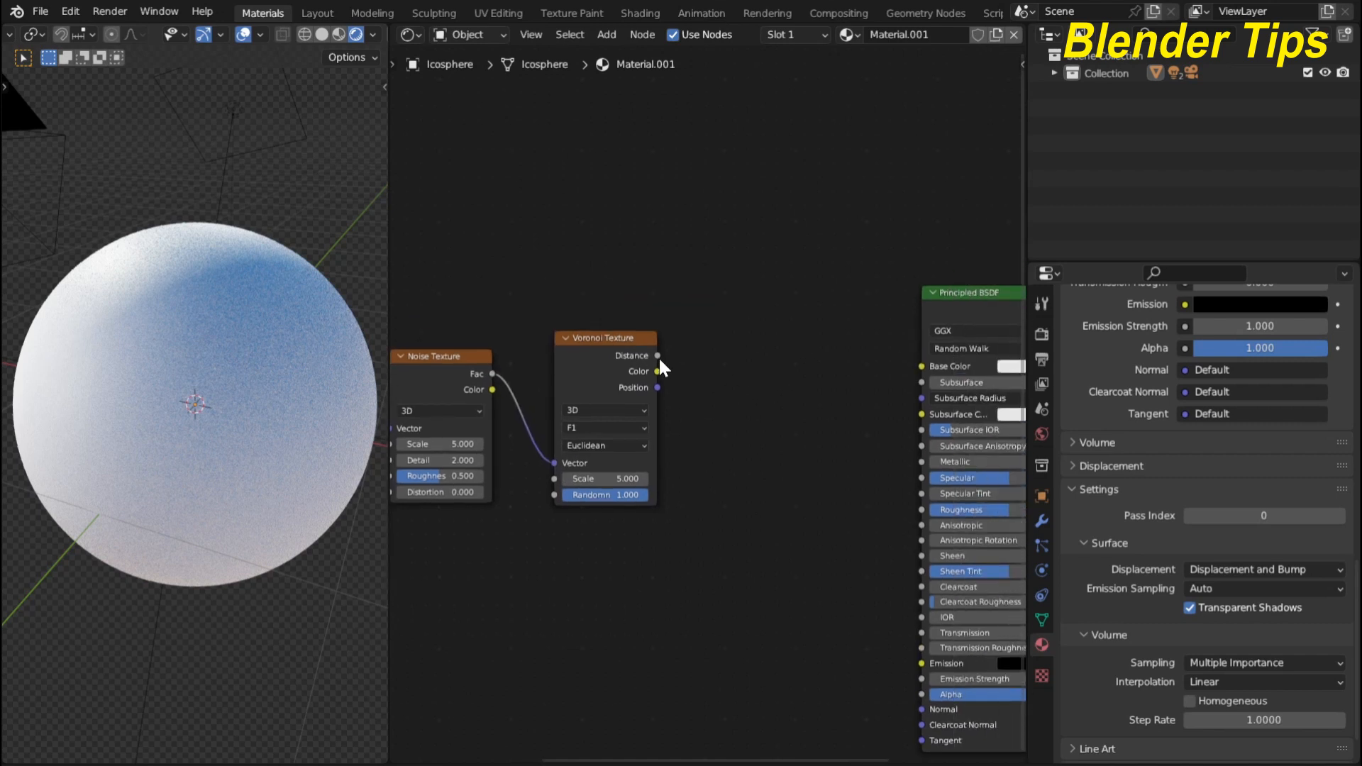
pyautogui.moveTo(658, 356); pyautogui.dragTo(918, 366)
pyautogui.scroll(2, 227, 359)
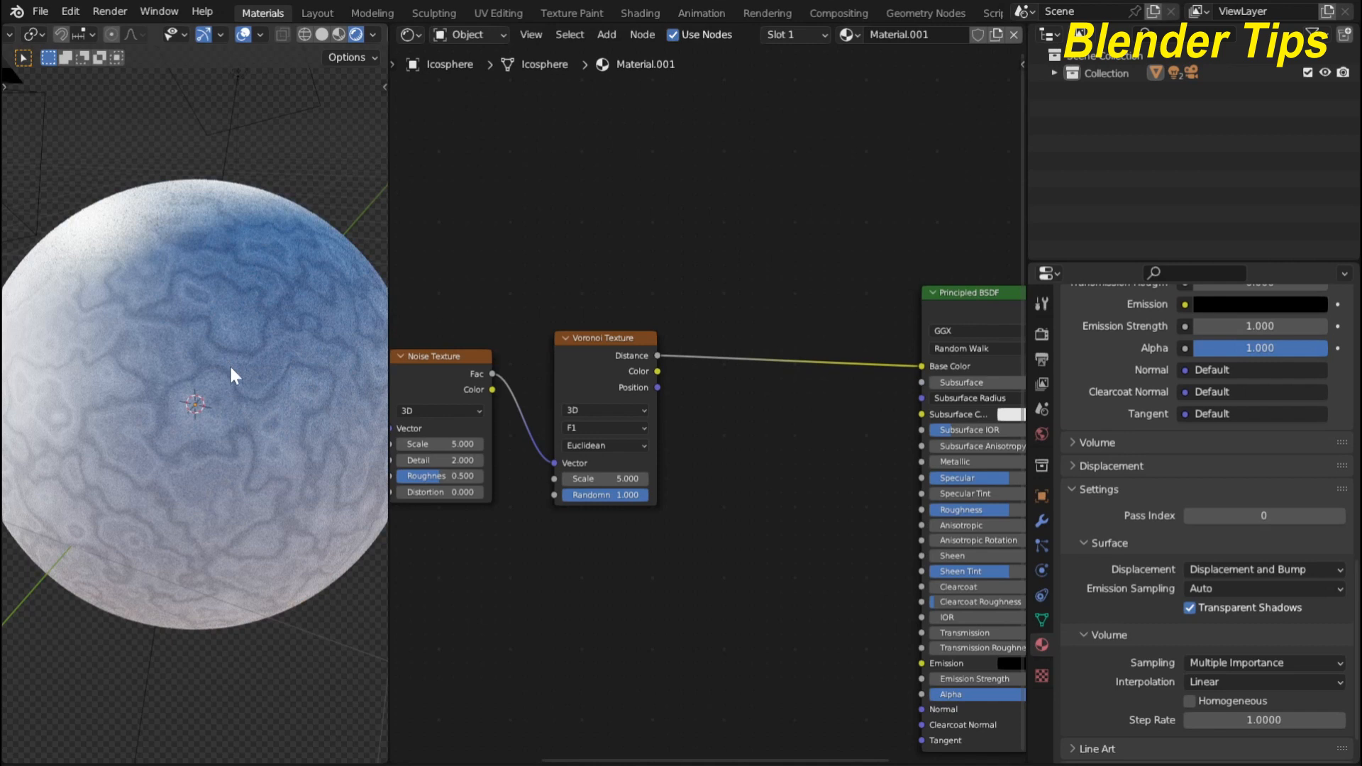
# Step: Set the Noise Texture's scale to 6.1 and the Voronoi Texture's scale to 12.7
pyautogui.moveTo(638, 532); pyautogui.dragTo(661, 532, button='middle')
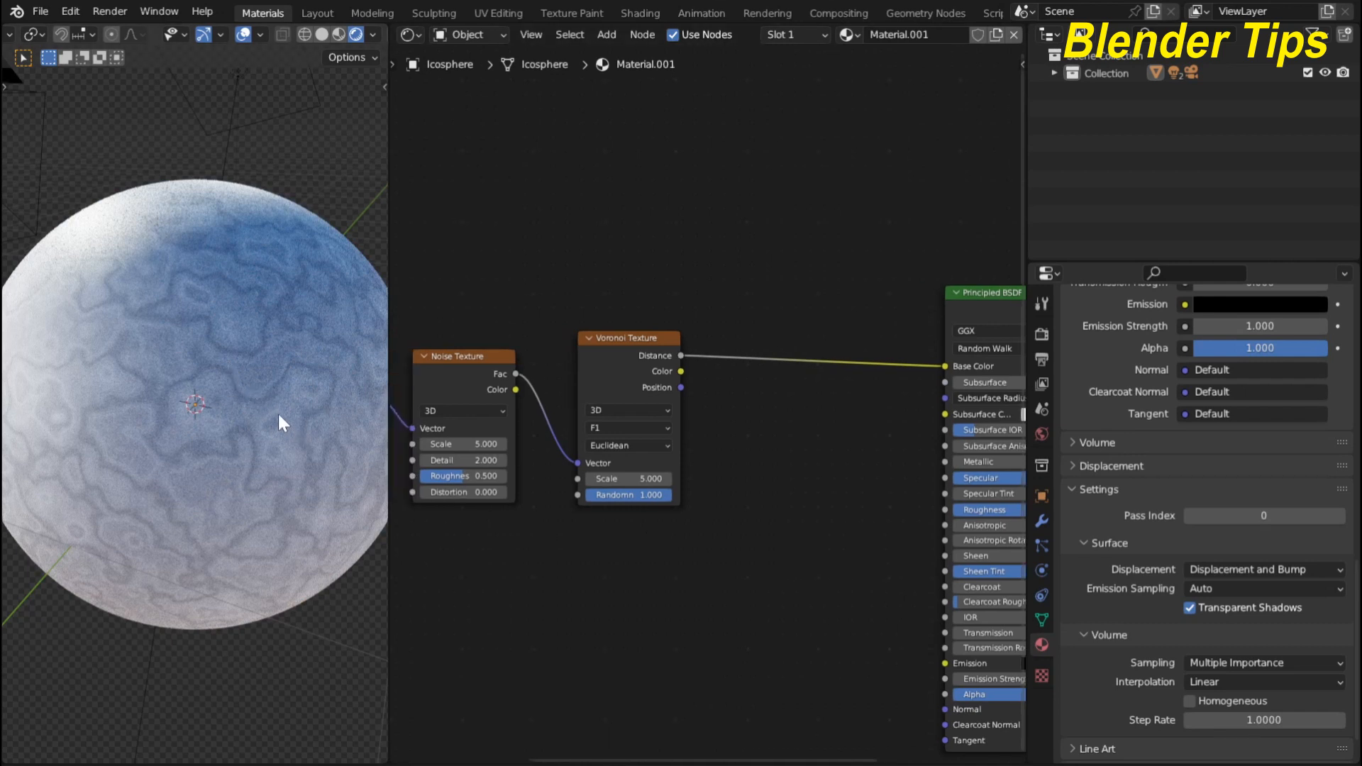
pyautogui.moveTo(509, 536); pyautogui.dragTo(551, 535, button='middle')
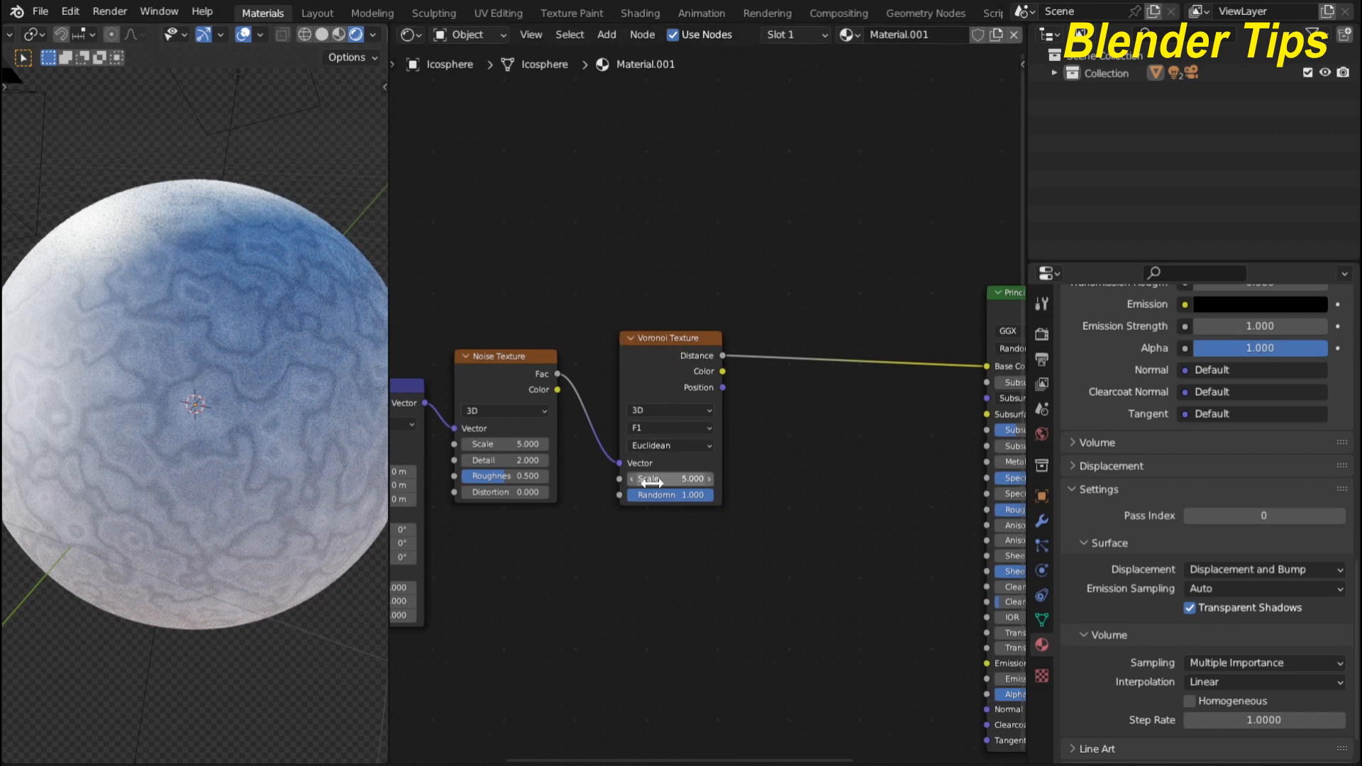
pyautogui.scroll(1, 605, 546)
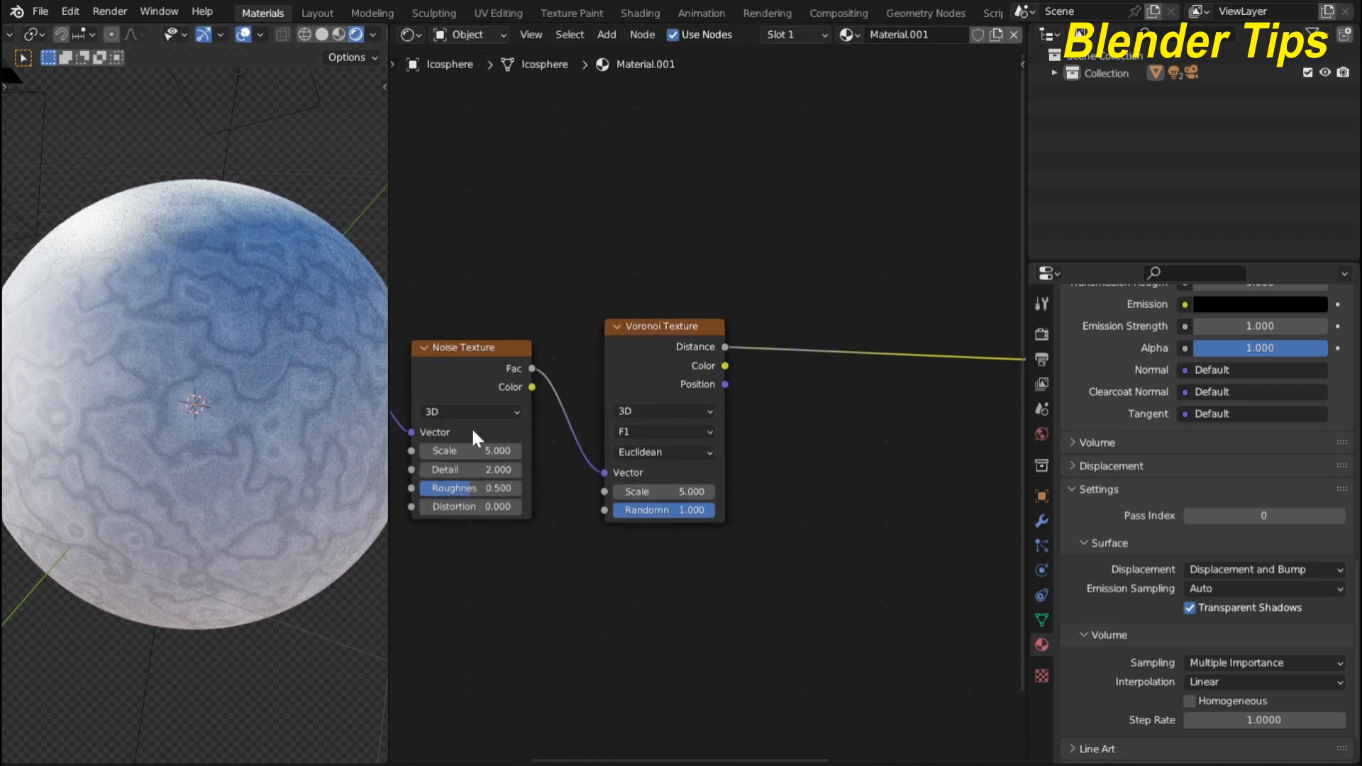
pyautogui.moveTo(470, 451); pyautogui.dragTo(490, 451)
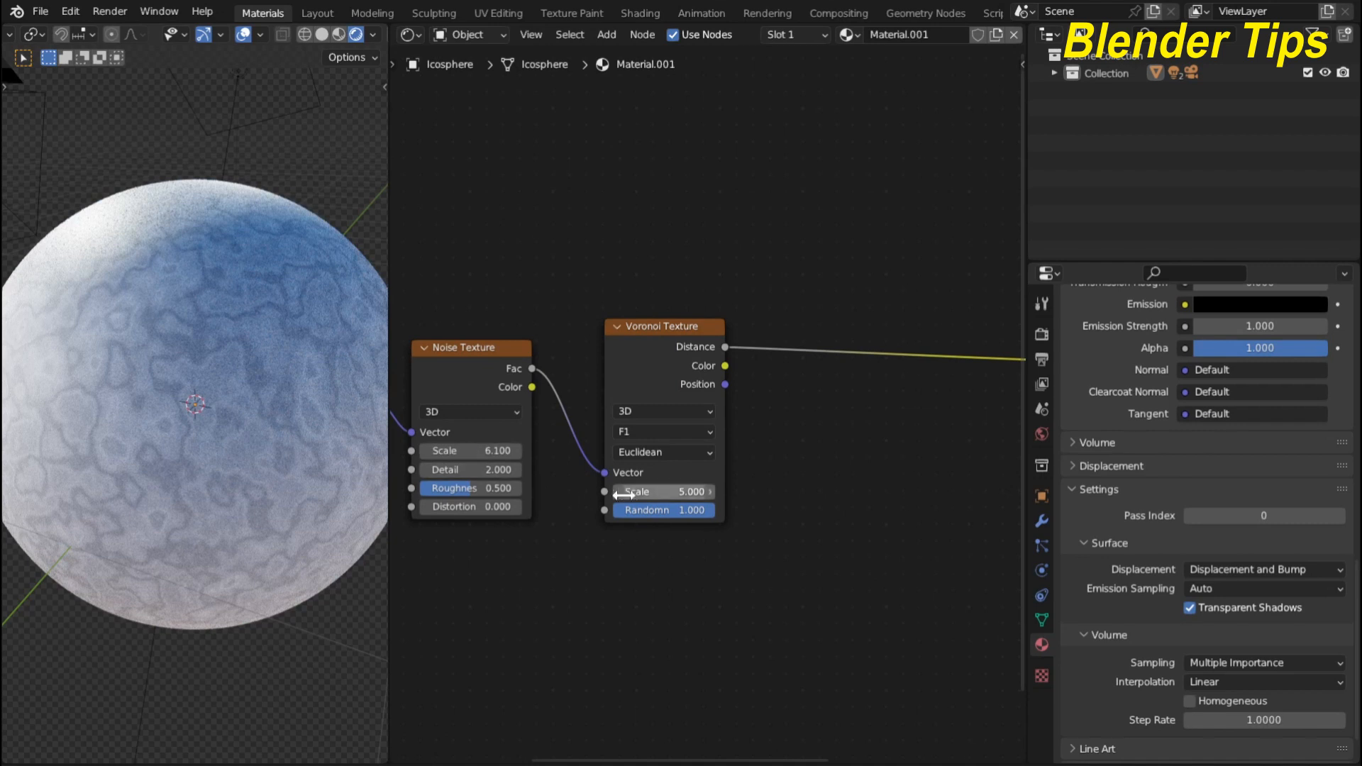
pyautogui.moveTo(625, 495); pyautogui.dragTo(775, 495)
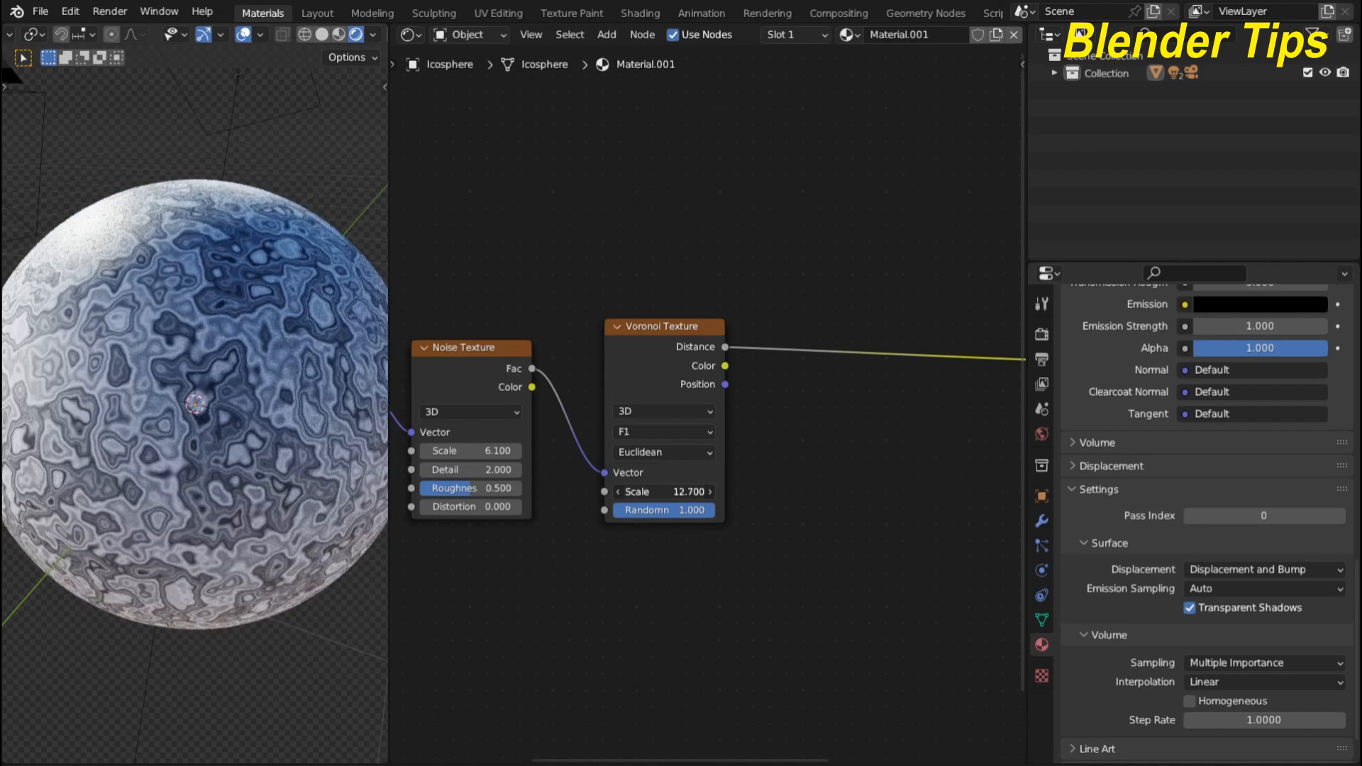
# Step: Insert a Color Ramp node on the link between the Voronoi Distance and the Principled BSDF's Base Color
pyautogui.scroll(-2, 788, 430)
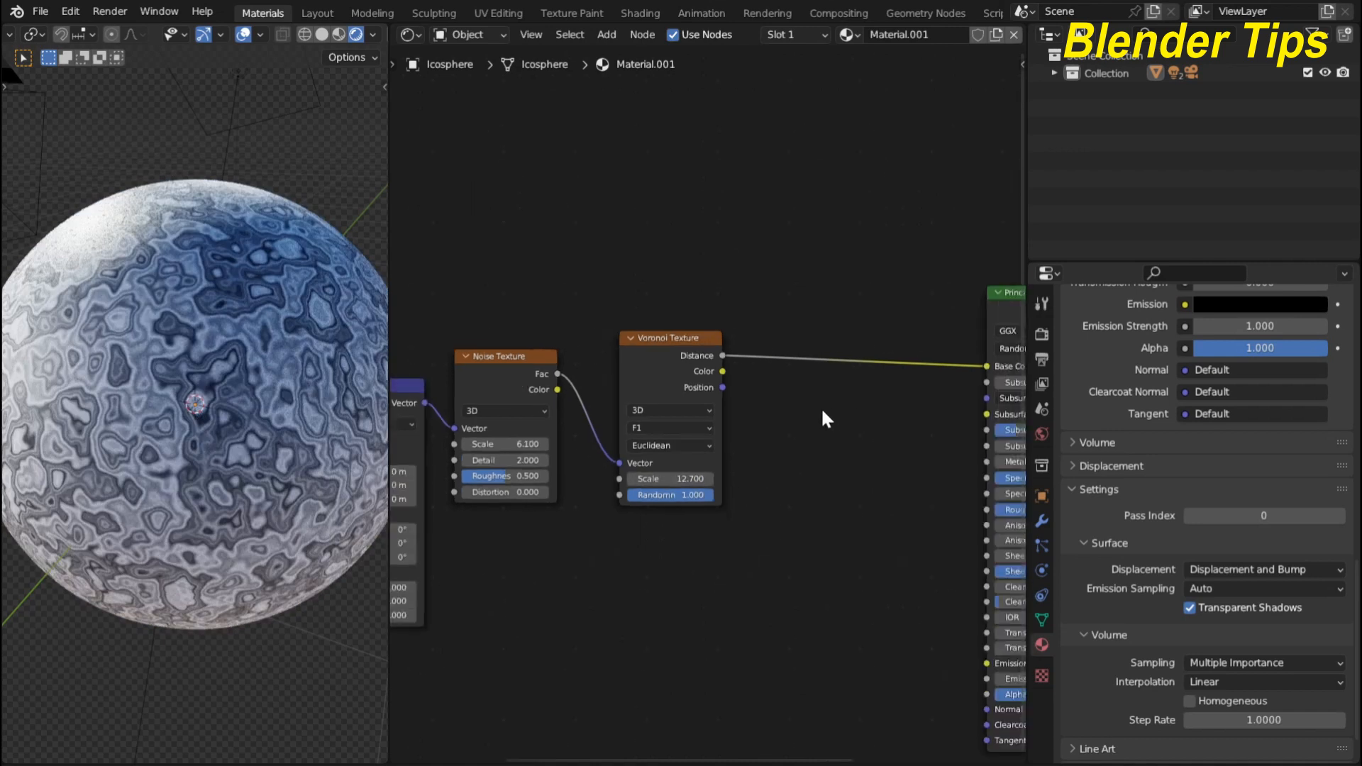
pyautogui.scroll(4, 694, 374)
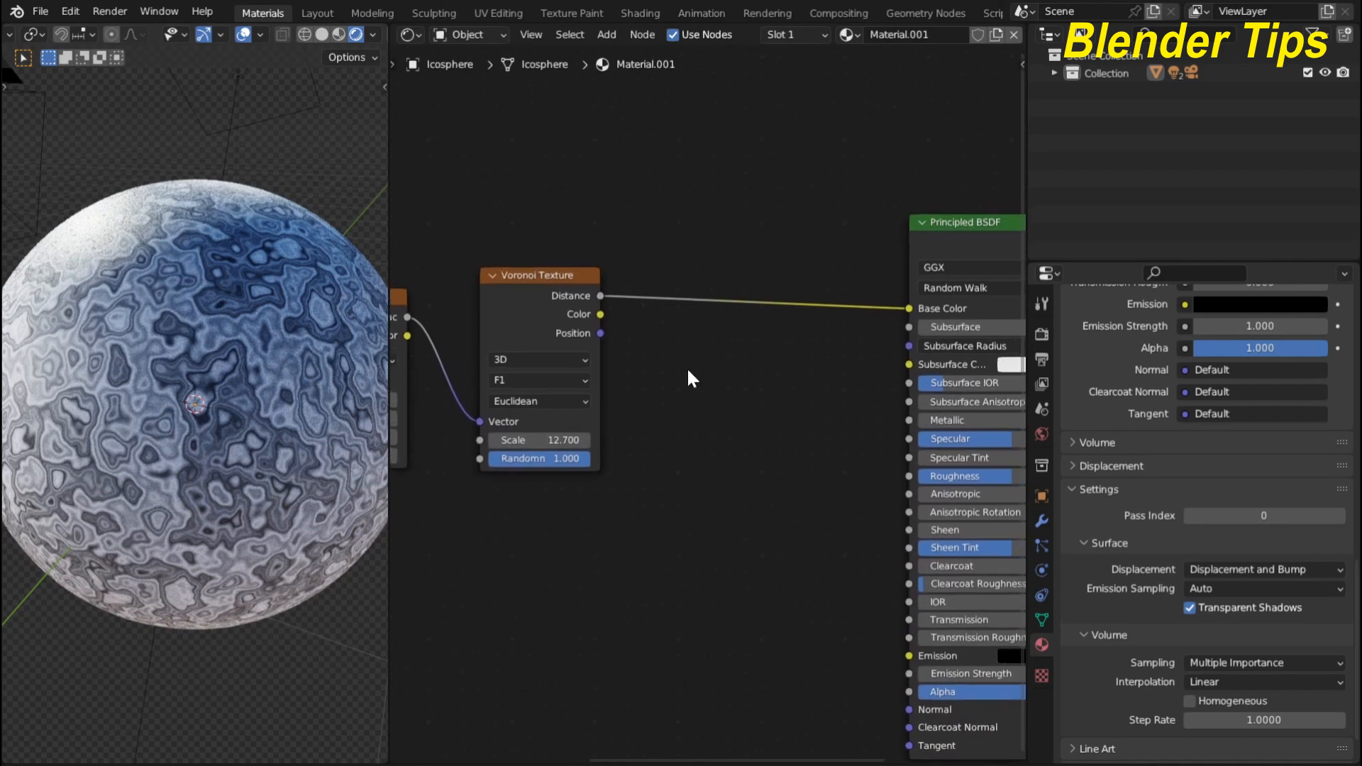
pyautogui.hotkey('shift', 'a')
pyautogui.click(692, 374)
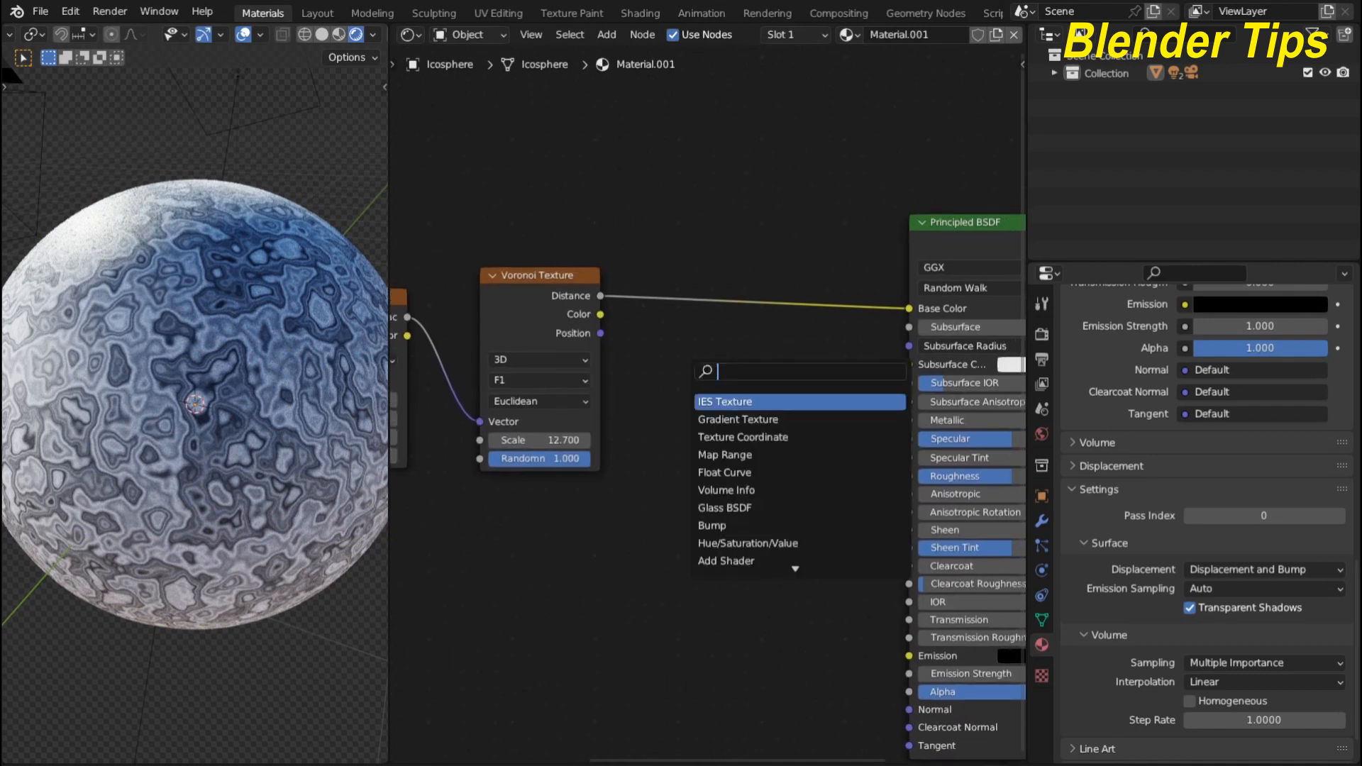
pyautogui.write('co')
pyautogui.press('Down')
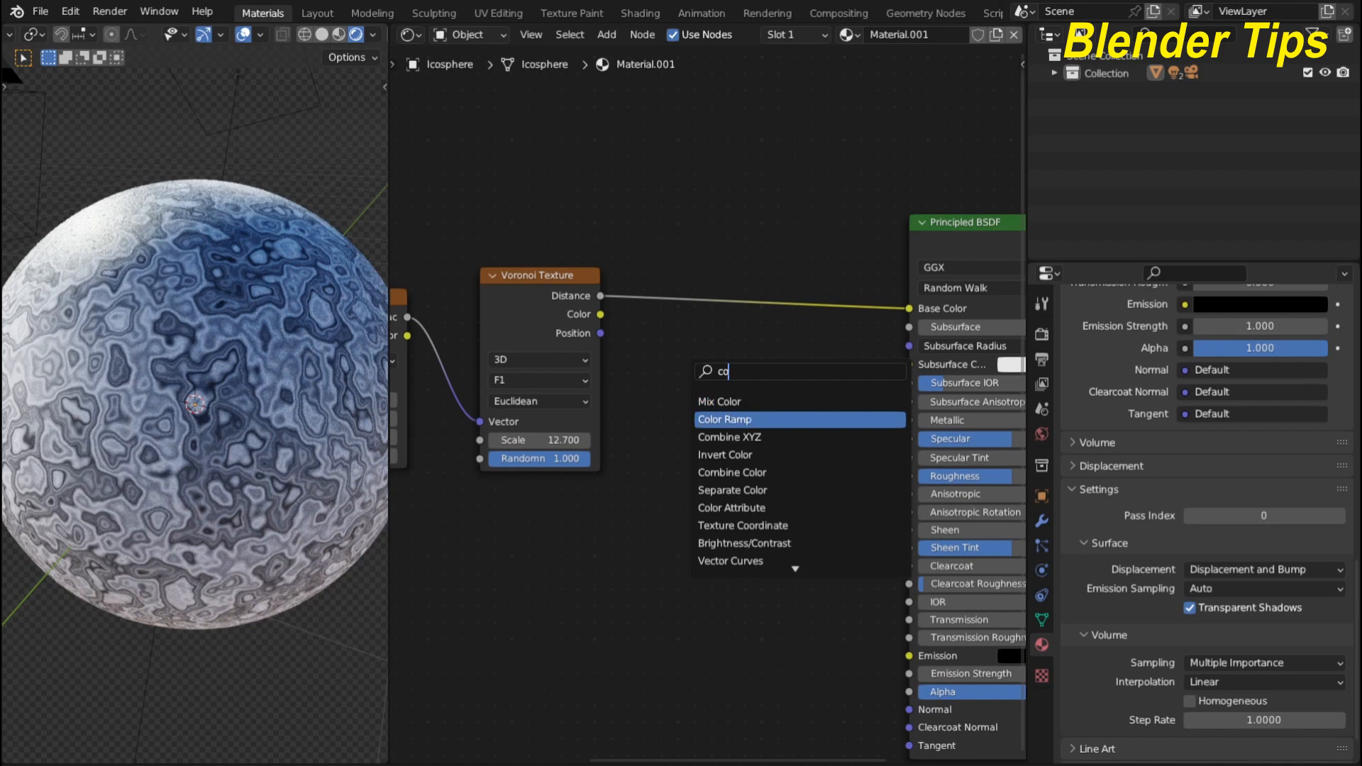
pyautogui.press('Return')
pyautogui.click(692, 340)
pyautogui.scroll(1, 684, 266)
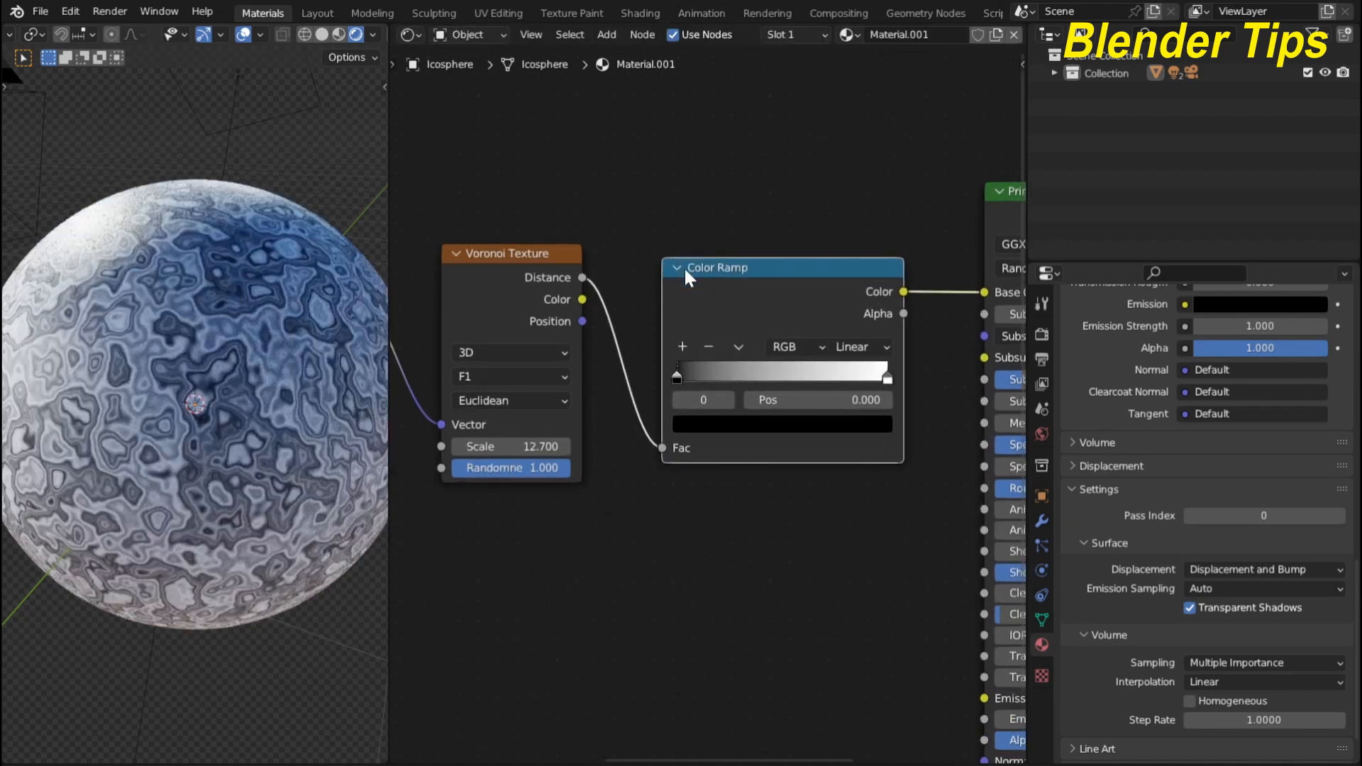
# Step: Change the Color Ramp's black stop at position 0 to a bright green
pyautogui.click(690, 426)
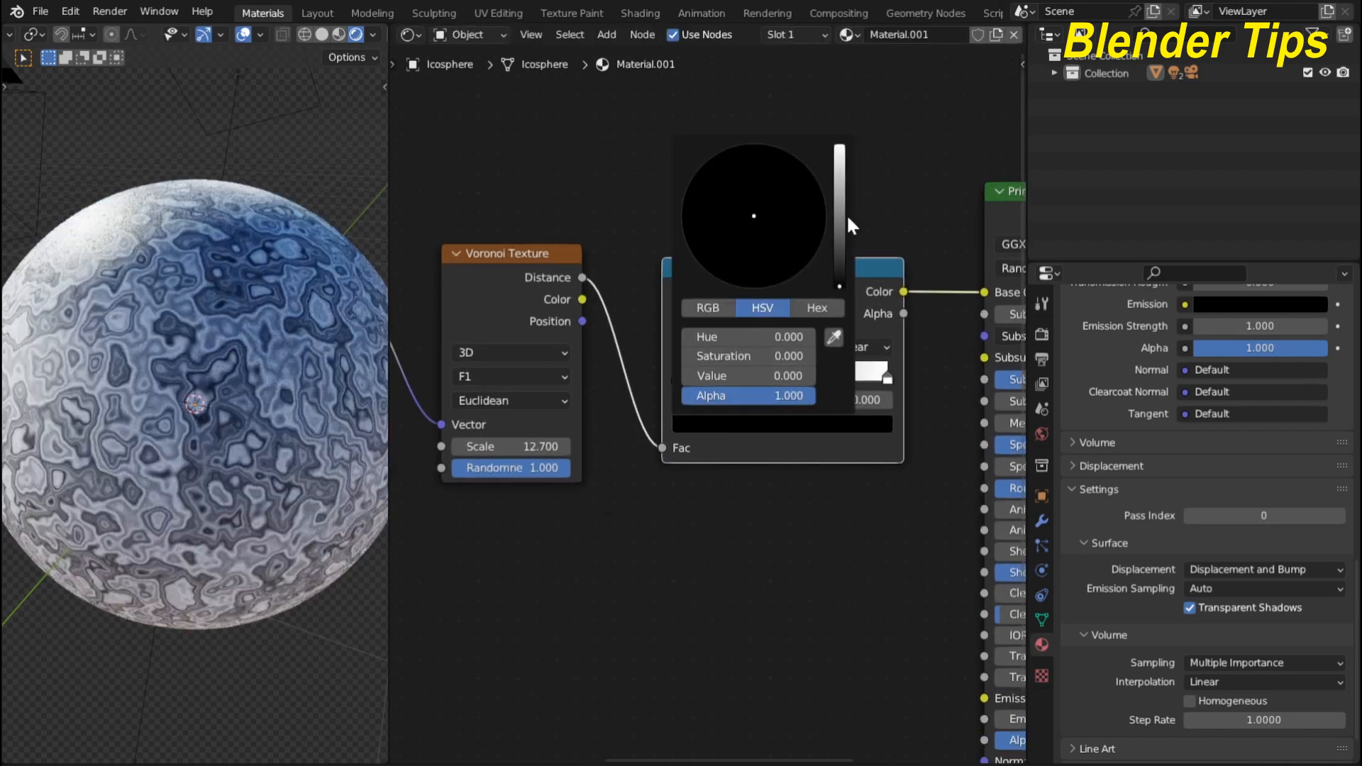
pyautogui.moveTo(849, 221); pyautogui.dragTo(840, 147)
pyautogui.moveTo(752, 223); pyautogui.dragTo(691, 184)
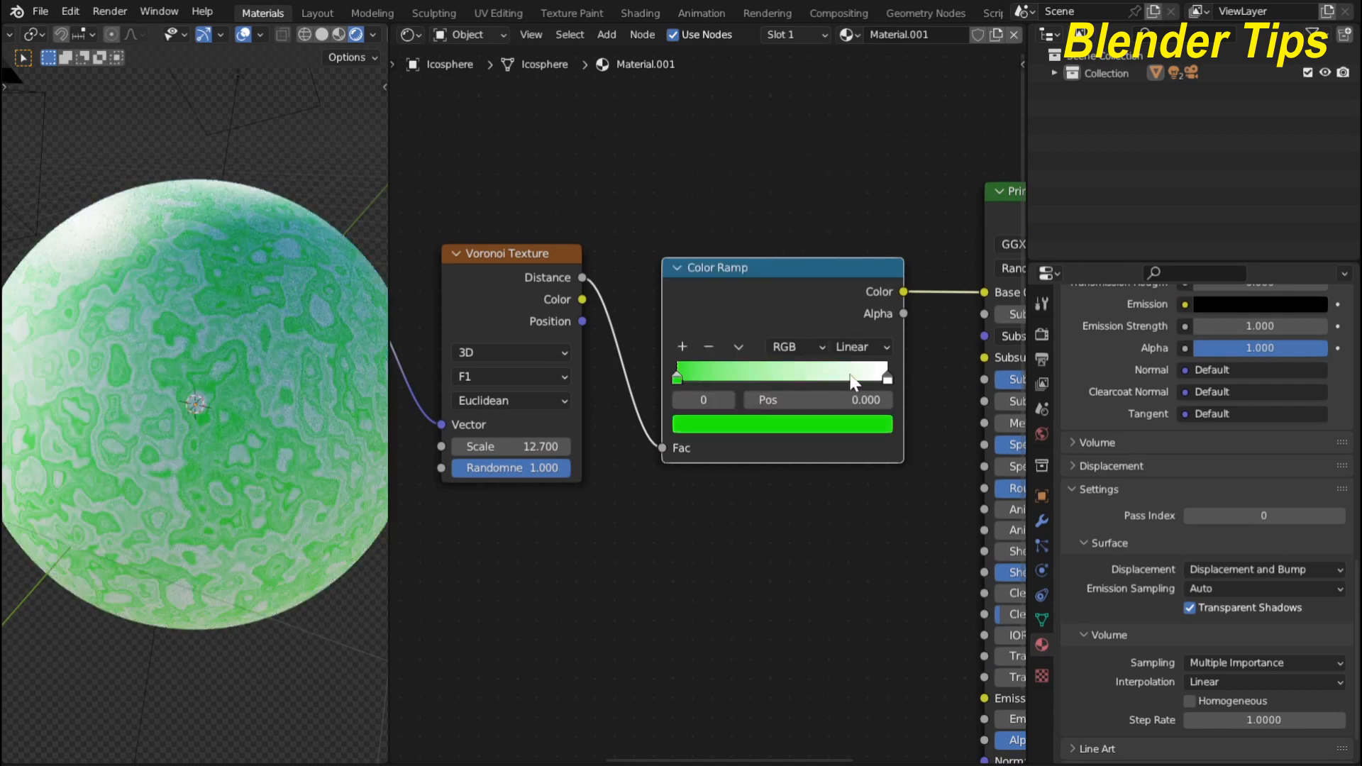
# Step: Change the Color Ramp's white end stop to a saturated blue-violet with hue 0.675 and saturation 0.998
pyautogui.click(887, 376)
pyautogui.click(843, 424)
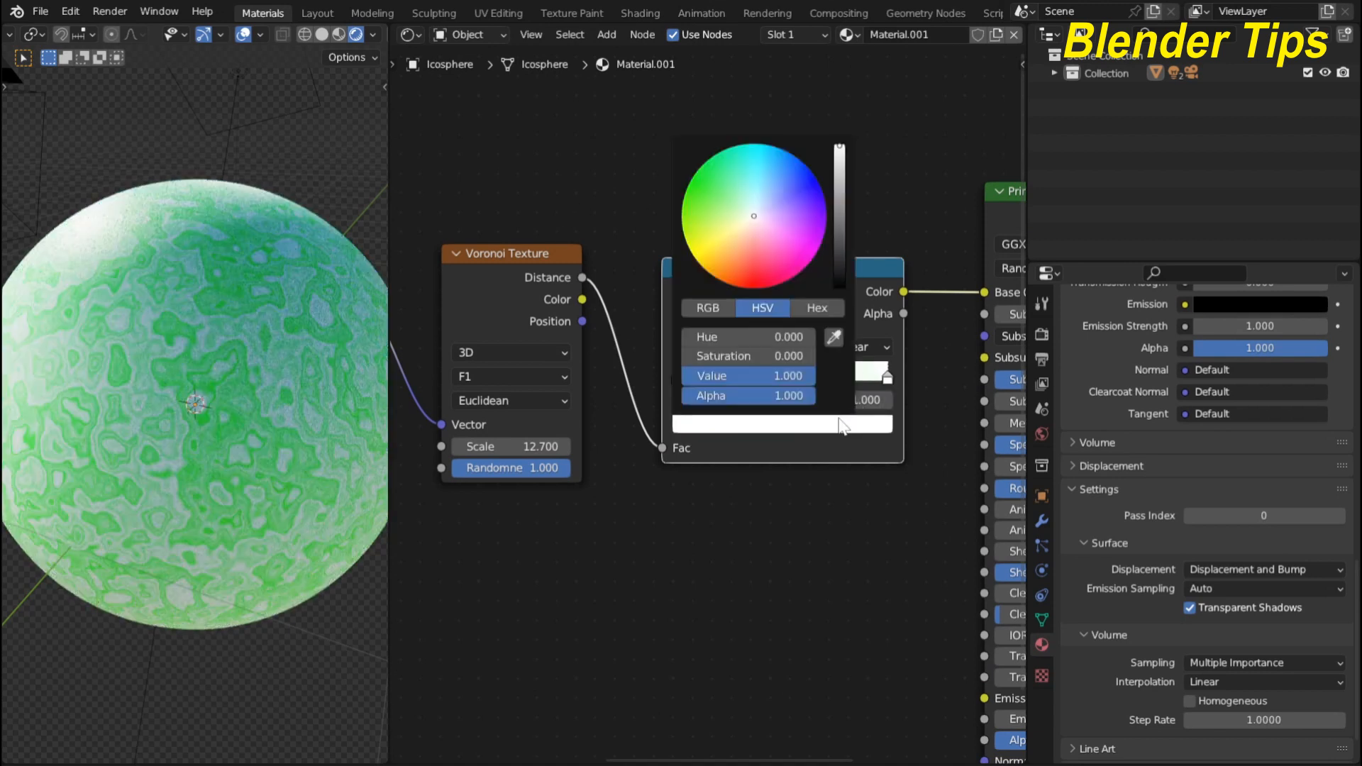
pyautogui.moveTo(753, 216); pyautogui.dragTo(822, 196)
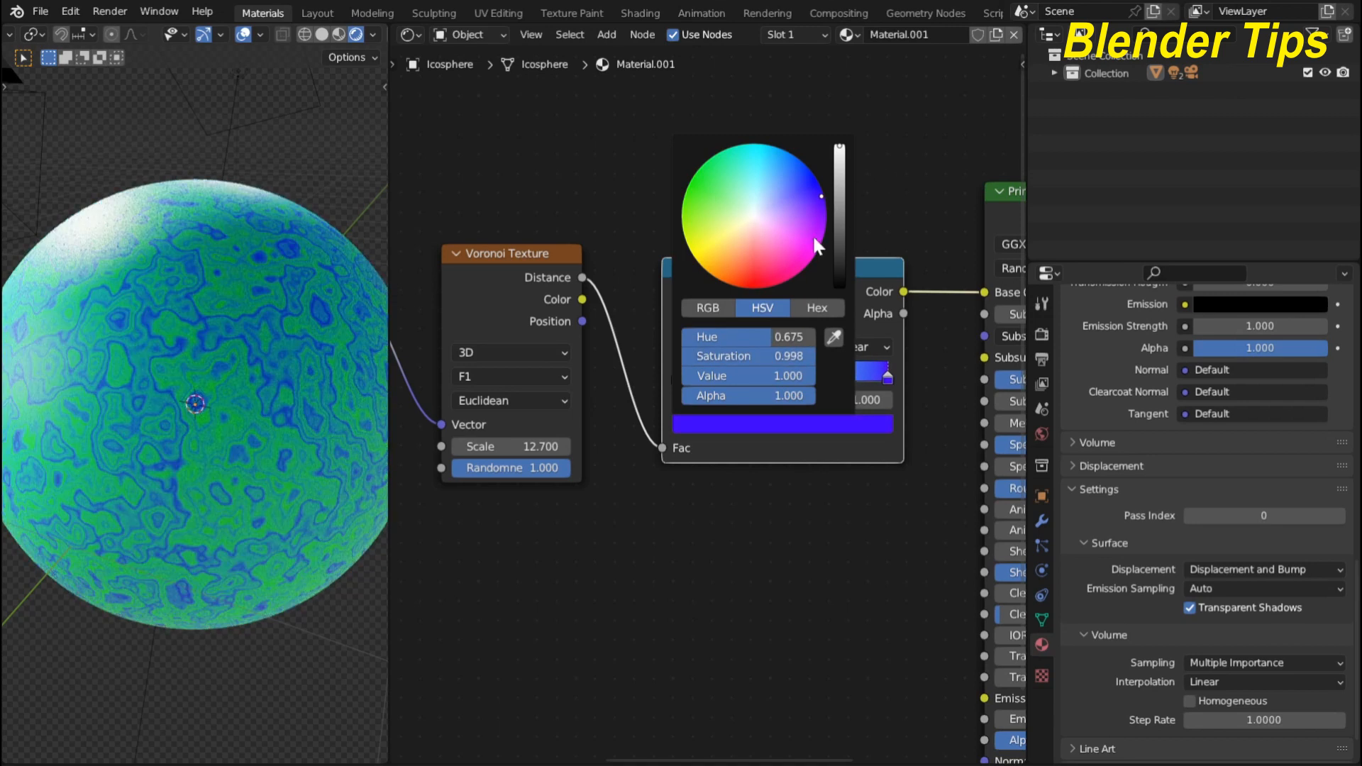
# Step: Add a middle stop to the Color Ramp at position 0.500 and colour it red
pyautogui.click(684, 342)
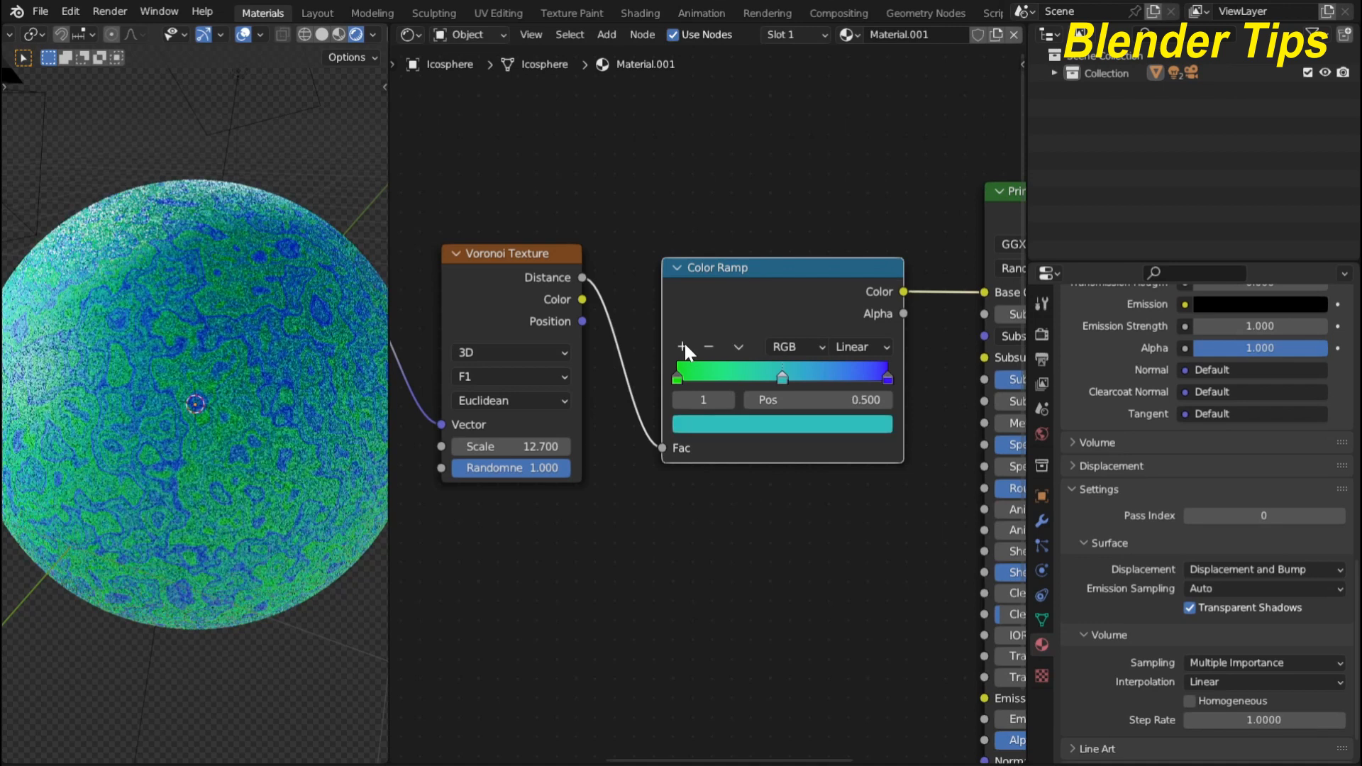
pyautogui.click(759, 426)
pyautogui.moveTo(744, 174)
pyautogui.mouseDown()
pyautogui.moveTo(799, 259)
pyautogui.moveTo(760, 279)
pyautogui.mouseUp()
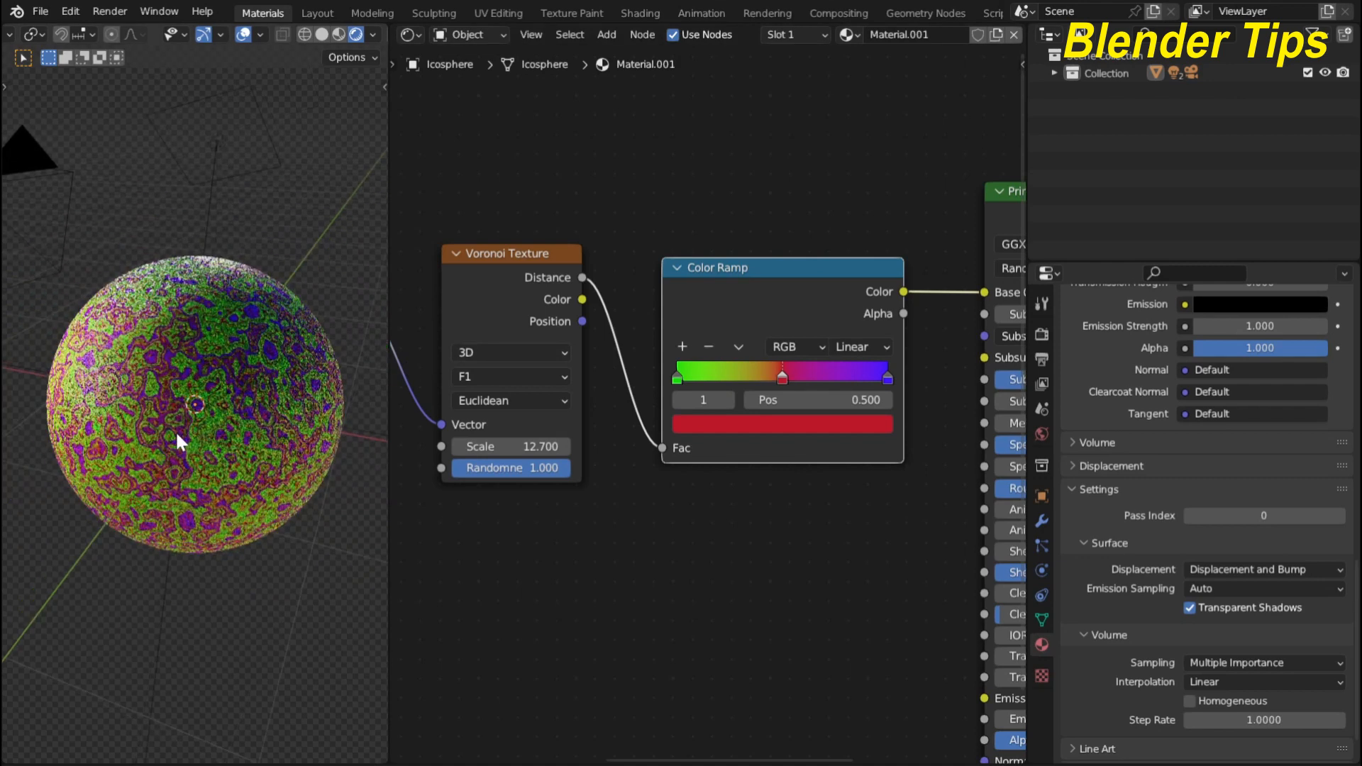
pyautogui.scroll(1, 213, 381)
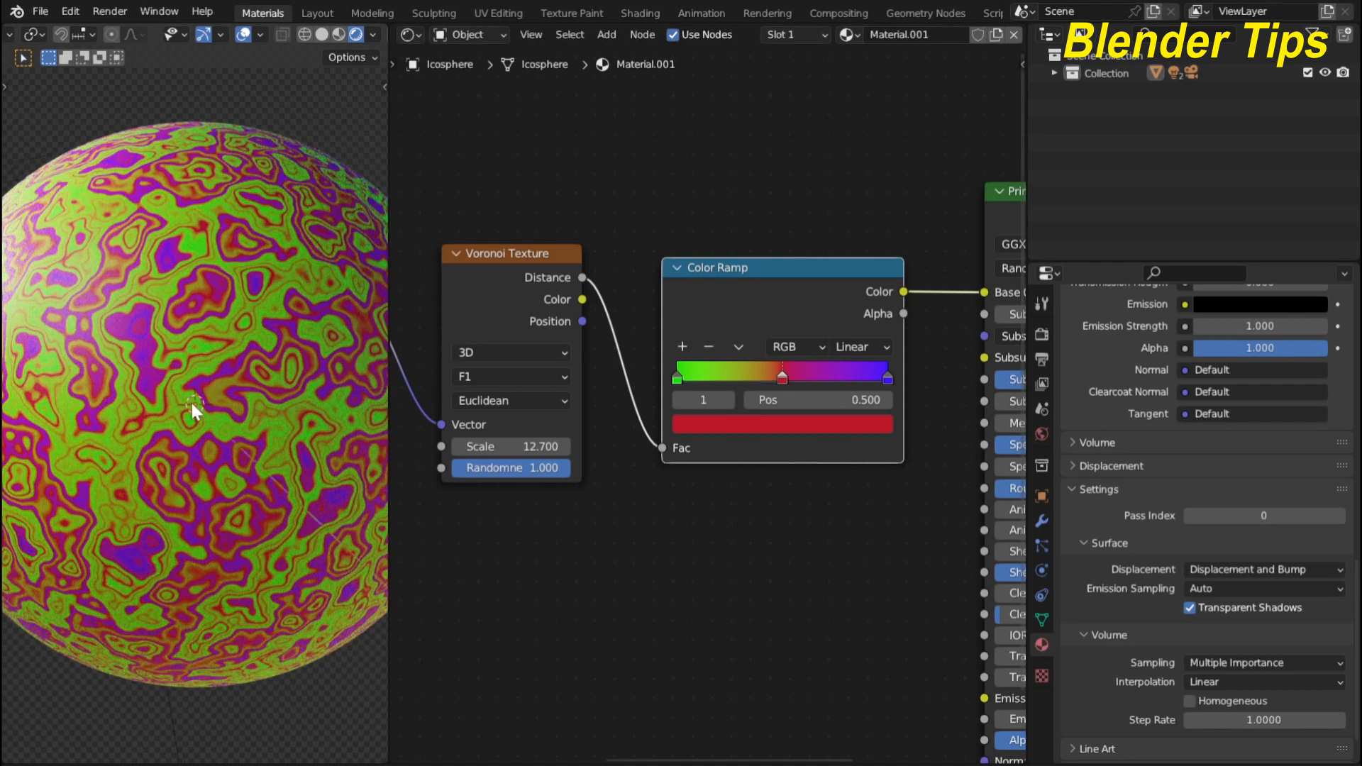
# Step: Connect the Voronoi Distance to the Principled BSDF's Normal, and move the Color Ramp up clear of the new link
pyautogui.scroll(-3, 594, 508)
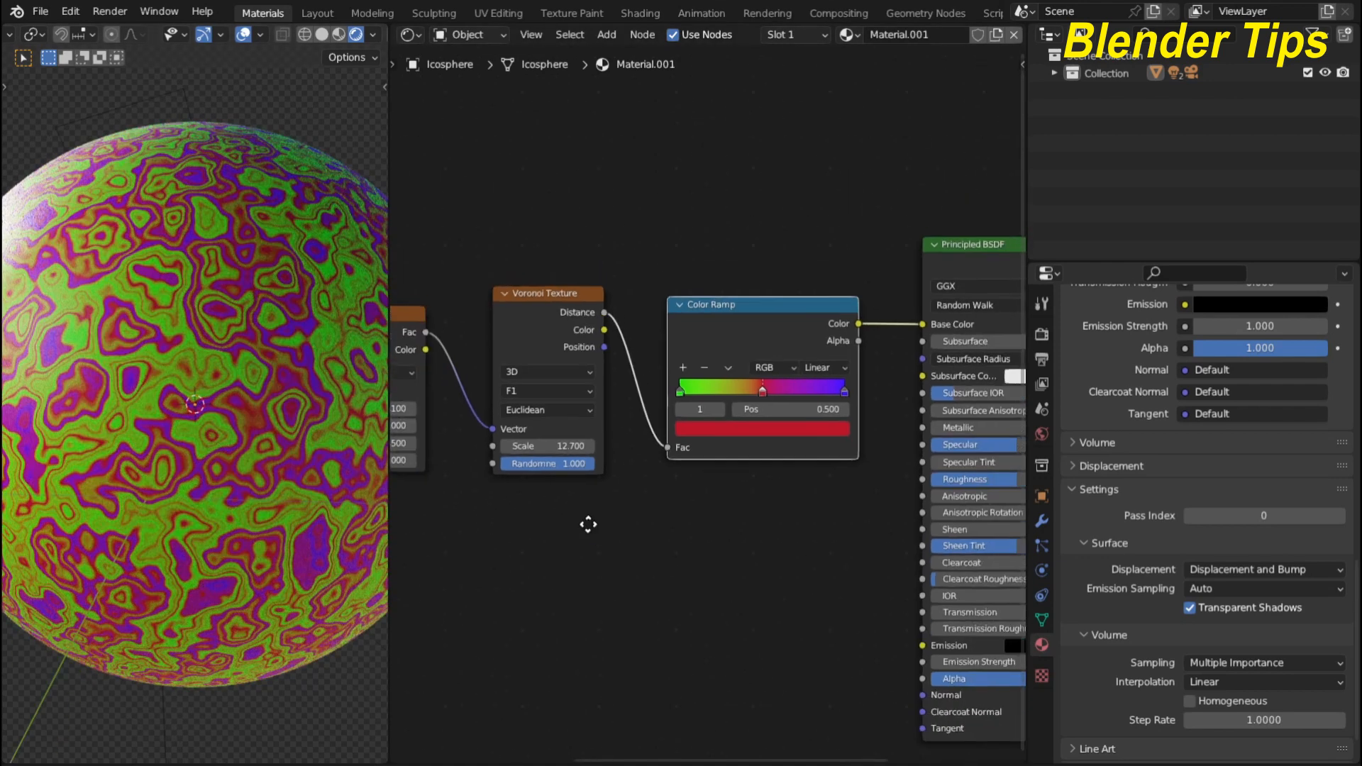
pyautogui.scroll(1, 480, 419)
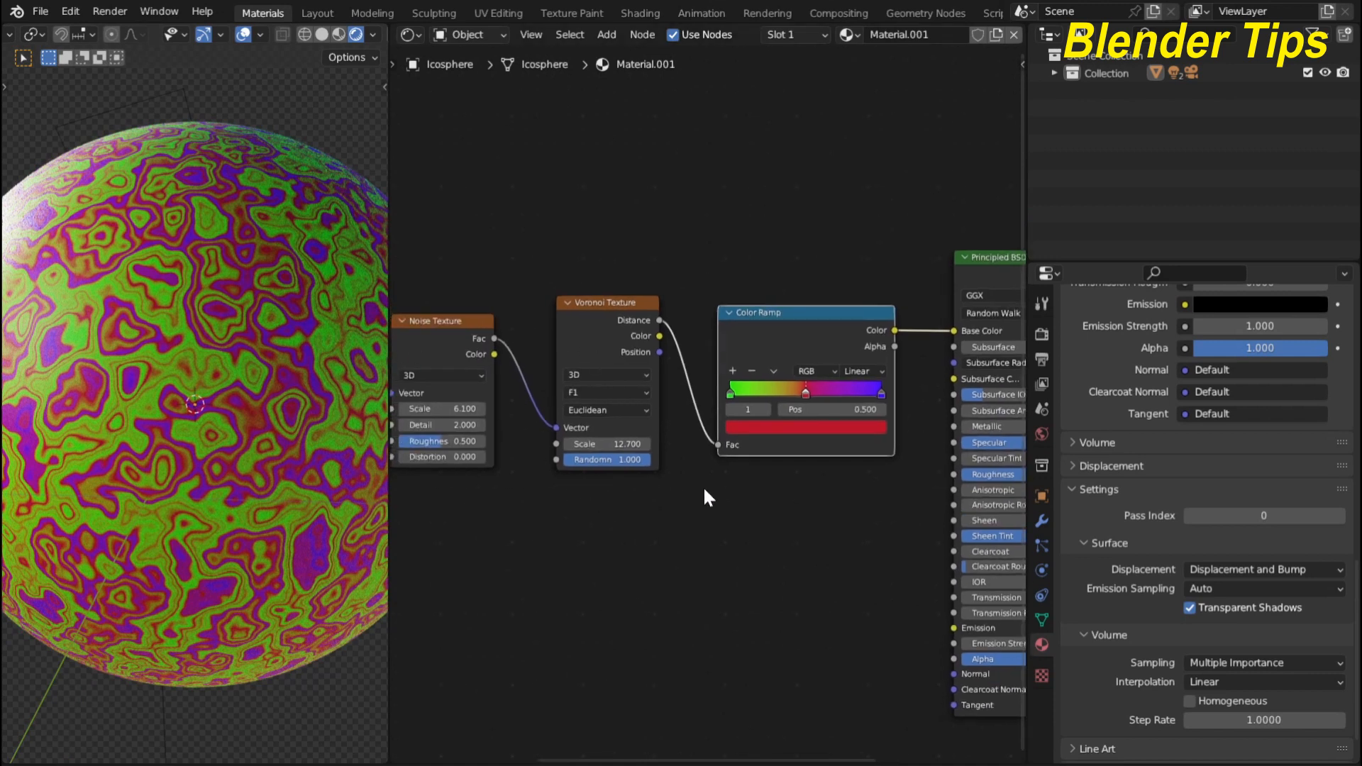
pyautogui.moveTo(684, 494); pyautogui.dragTo(657, 443, button='middle')
pyautogui.moveTo(718, 318); pyautogui.dragTo(710, 306)
pyautogui.scroll(-3, 644, 510)
pyautogui.moveTo(633, 511); pyautogui.dragTo(537, 432, button='middle')
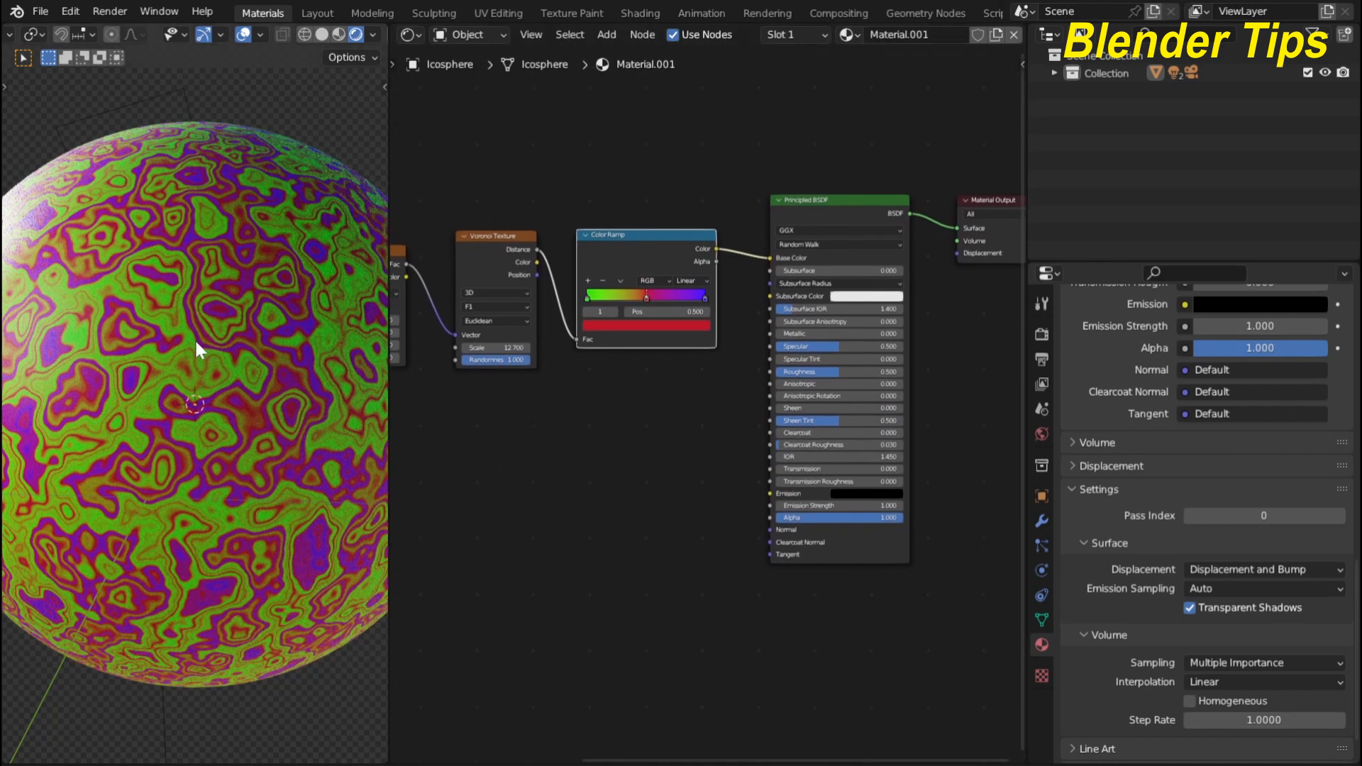
pyautogui.moveTo(706, 444); pyautogui.dragTo(723, 430, button='middle')
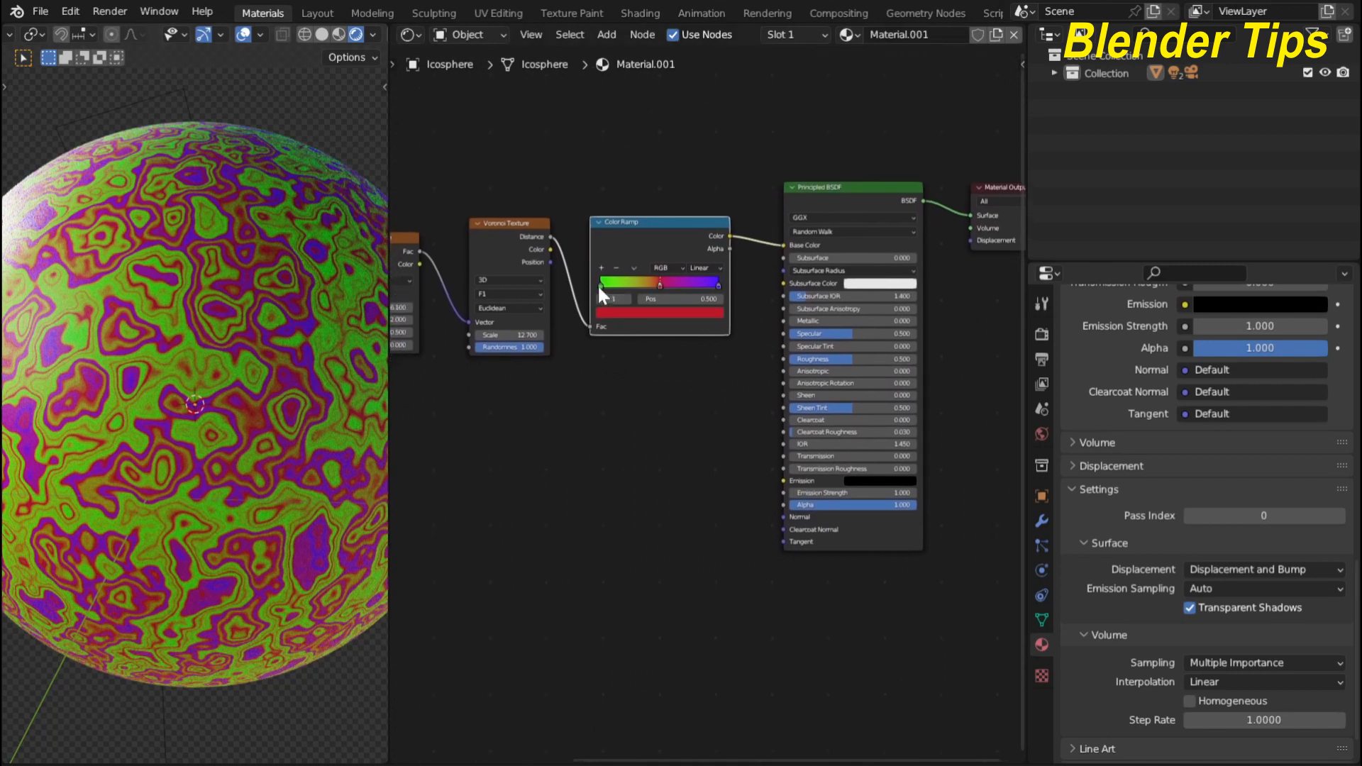
pyautogui.click(553, 235)
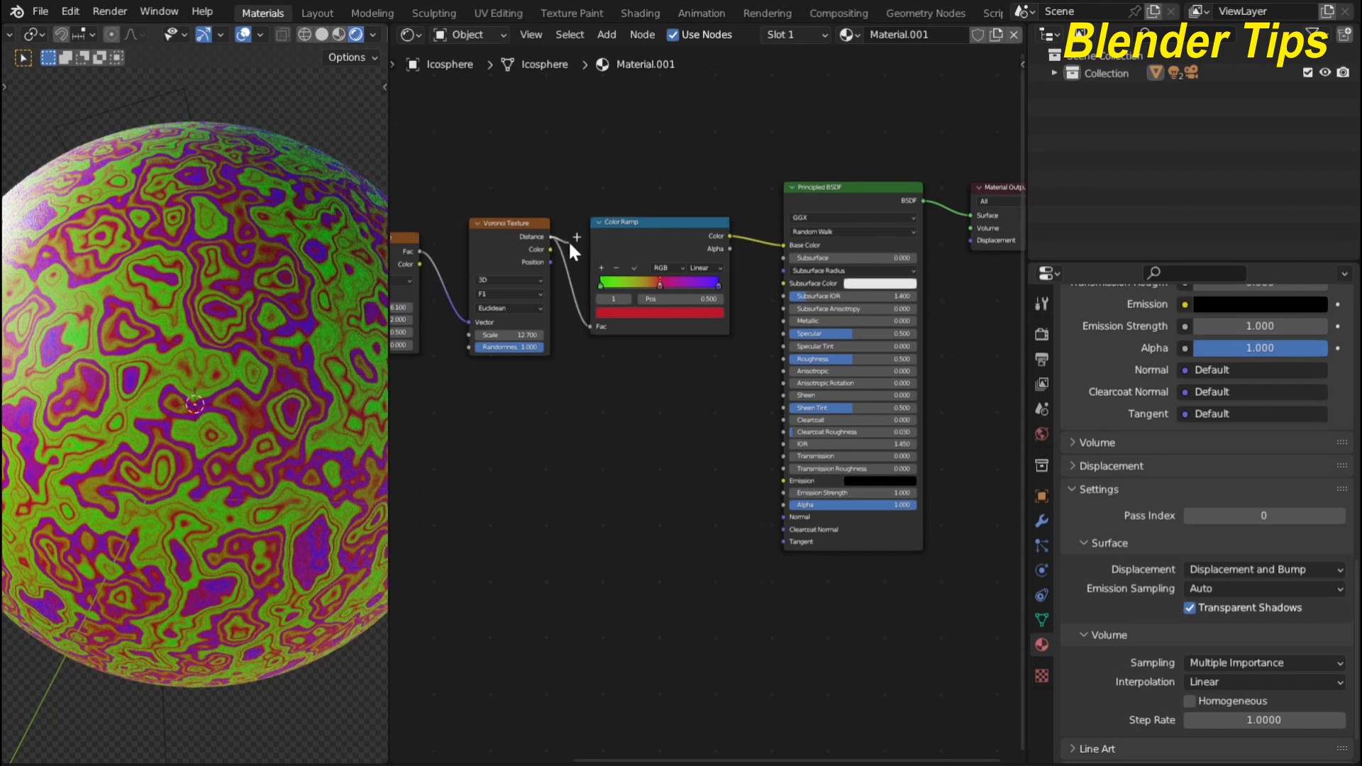
pyautogui.moveTo(576, 297); pyautogui.dragTo(781, 521)
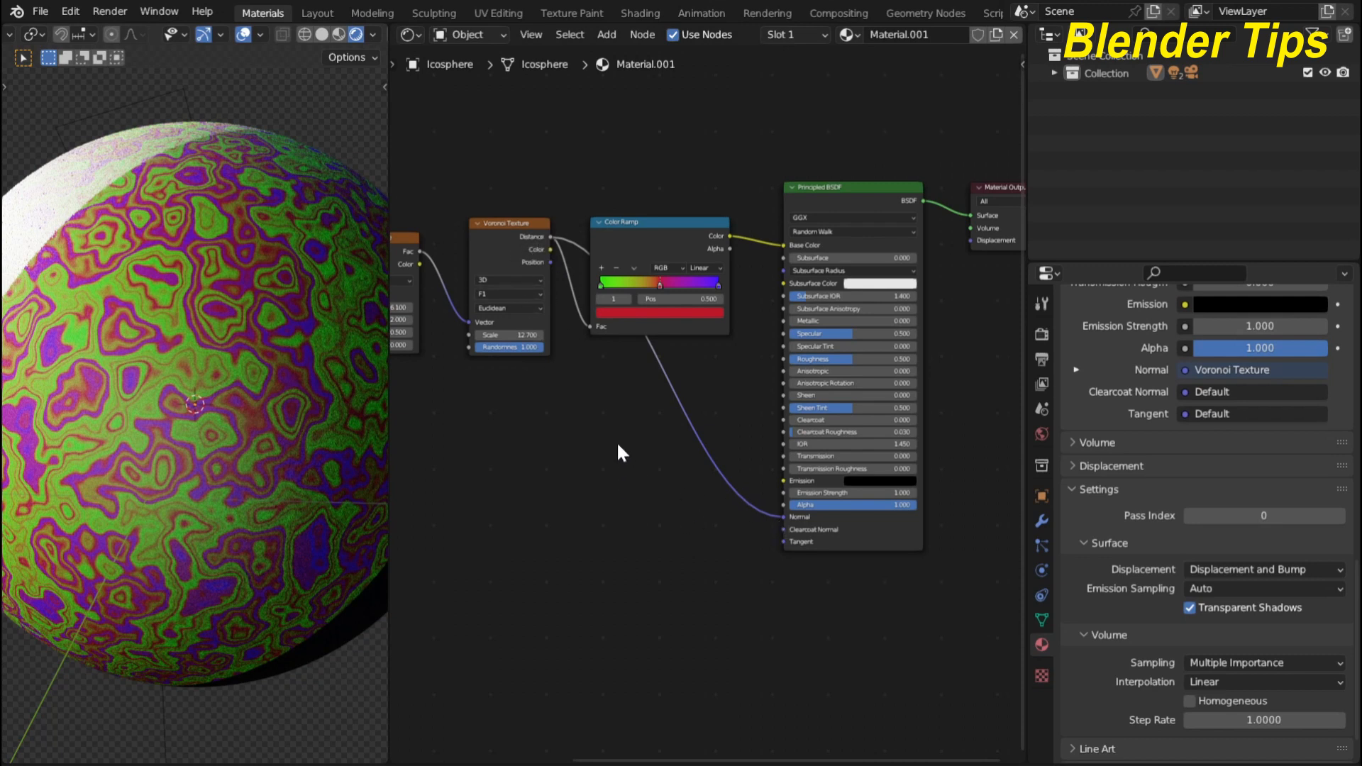
pyautogui.moveTo(620, 232); pyautogui.dragTo(635, 182)
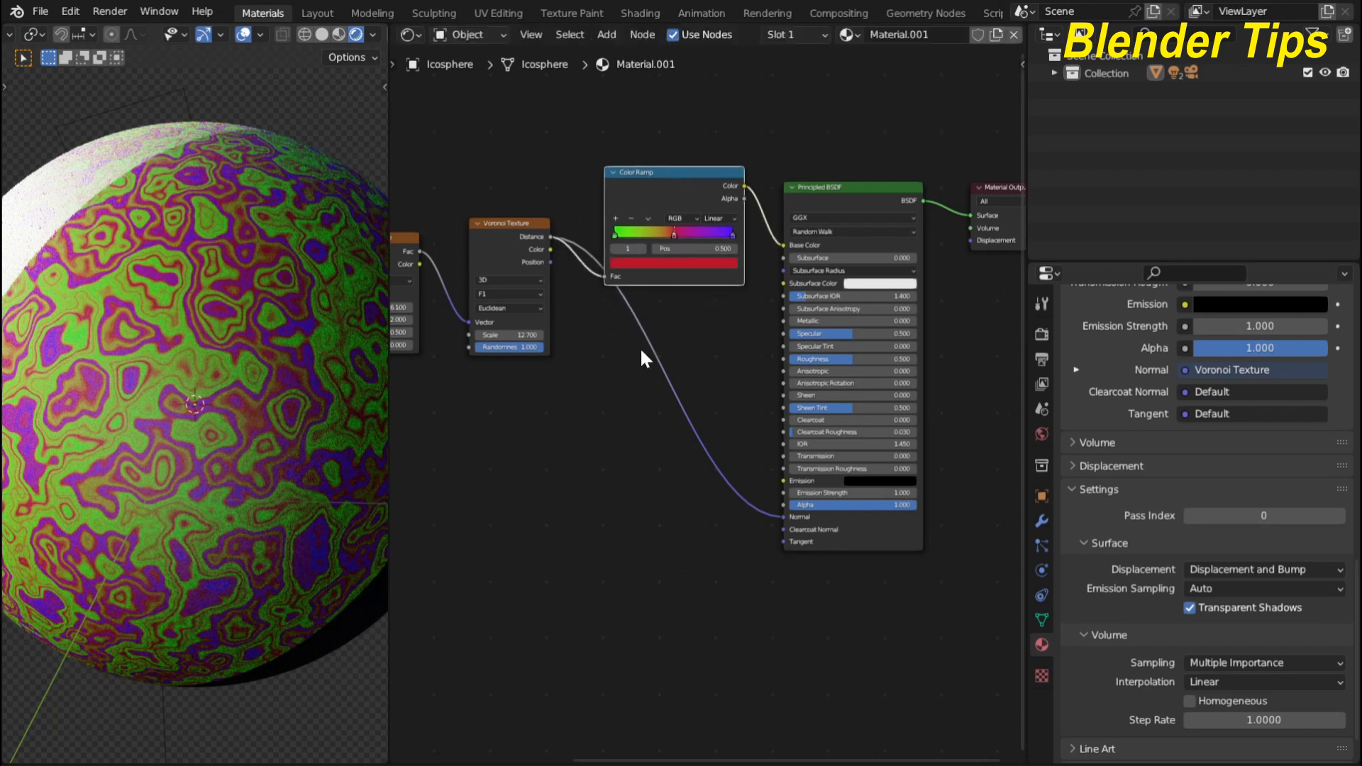
# Step: Insert a Bump node on the link between the Voronoi Distance and the Principled BSDF's Normal
pyautogui.scroll(1, 613, 402)
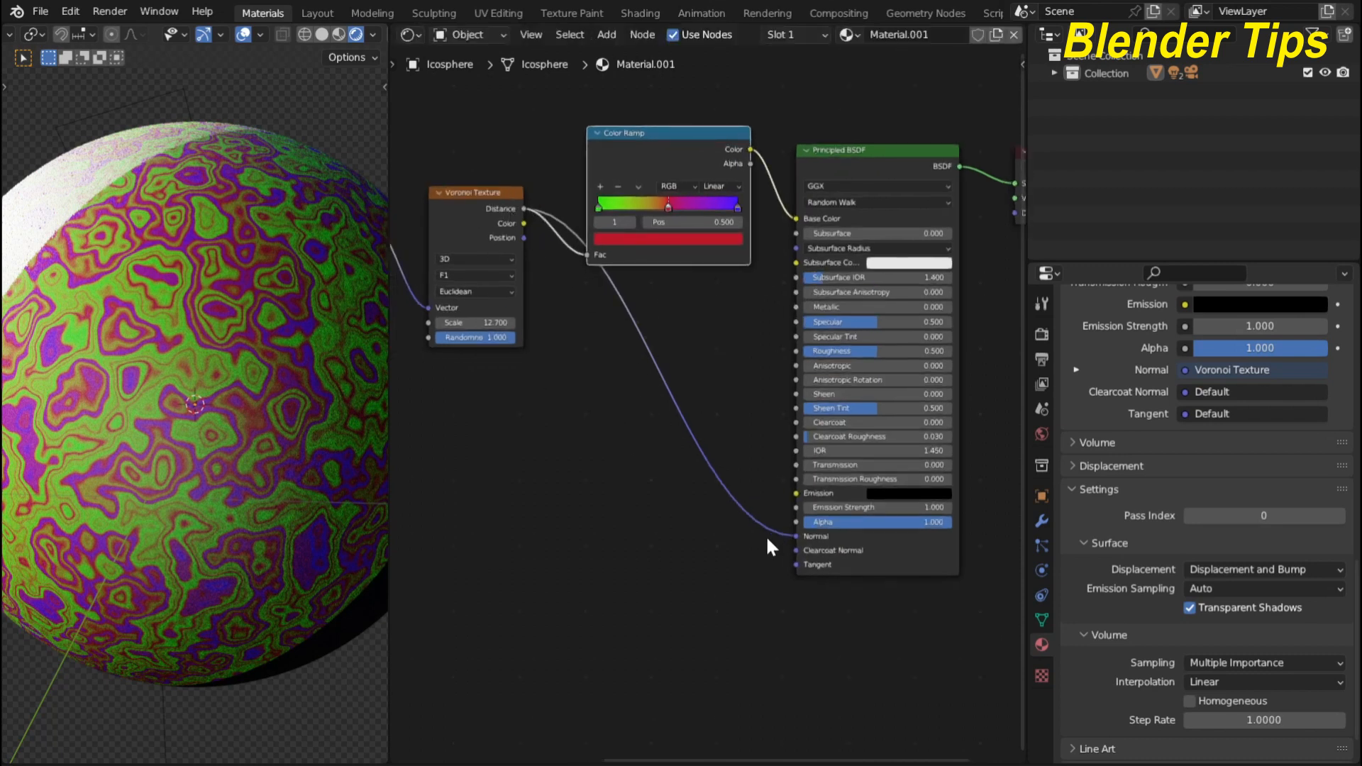
pyautogui.hotkey('shift', 'a')
pyautogui.click(625, 465)
pyautogui.write('bu')
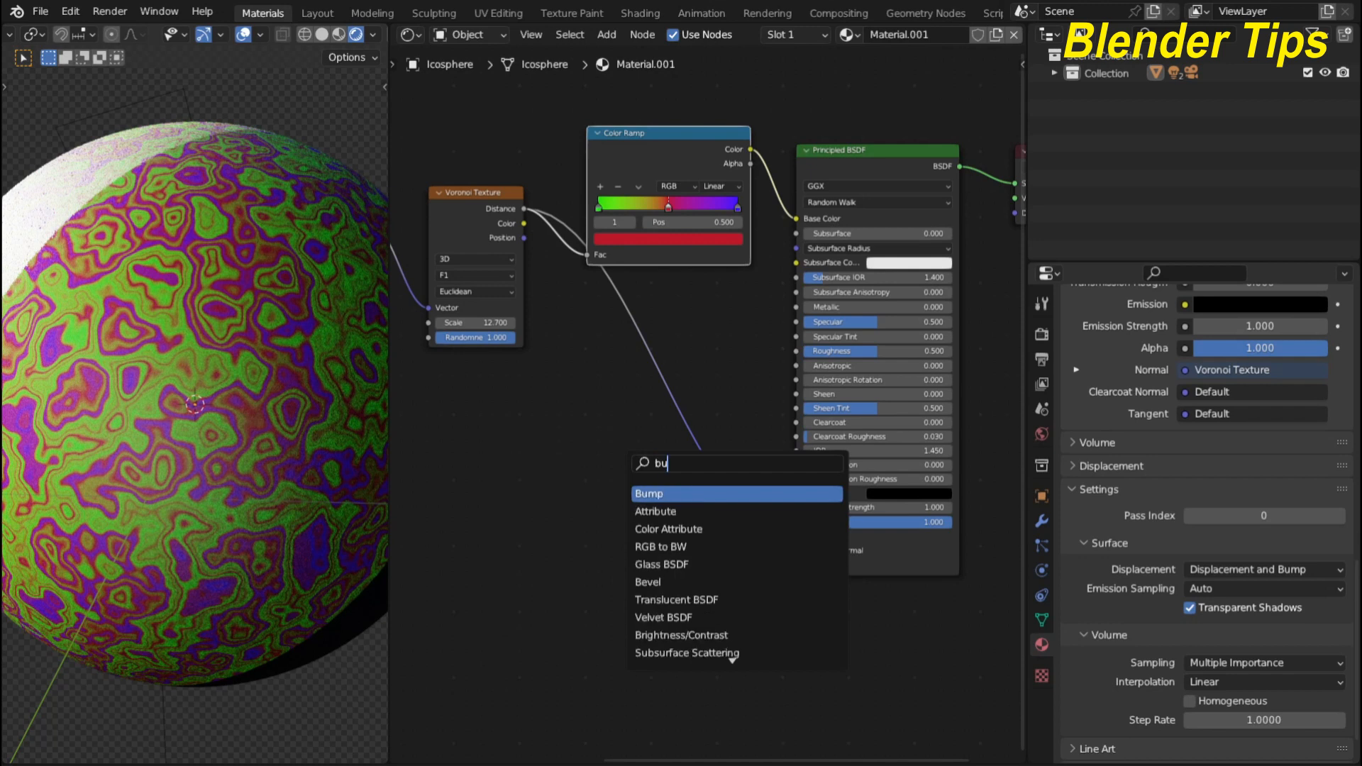
pyautogui.press('Down')
pyautogui.press('Up')
pyautogui.press('Return')
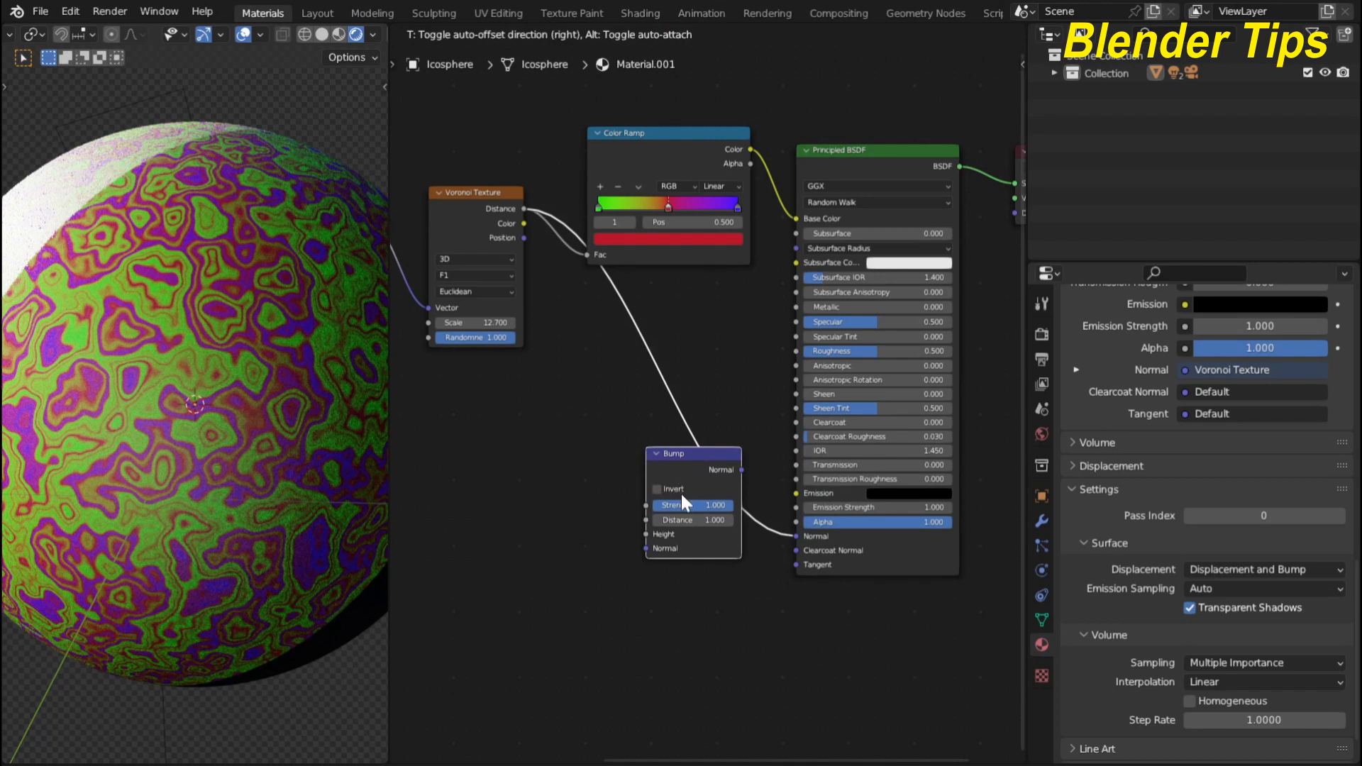
pyautogui.click(682, 496)
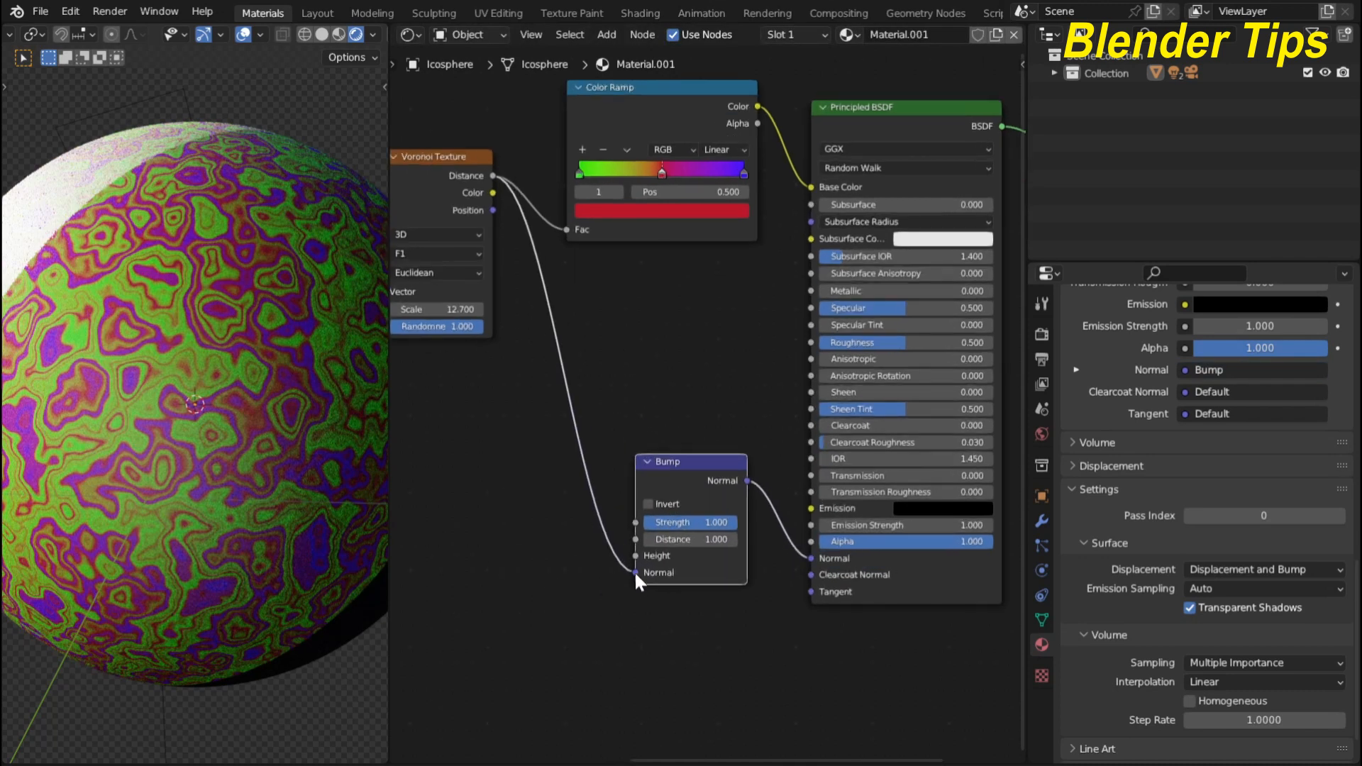
# Step: Reroute the Voronoi Distance link from the Bump node's Normal input to its Height input
pyautogui.moveTo(635, 572)
pyautogui.mouseDown()
pyautogui.moveTo(593, 560)
pyautogui.moveTo(635, 556)
pyautogui.mouseUp()
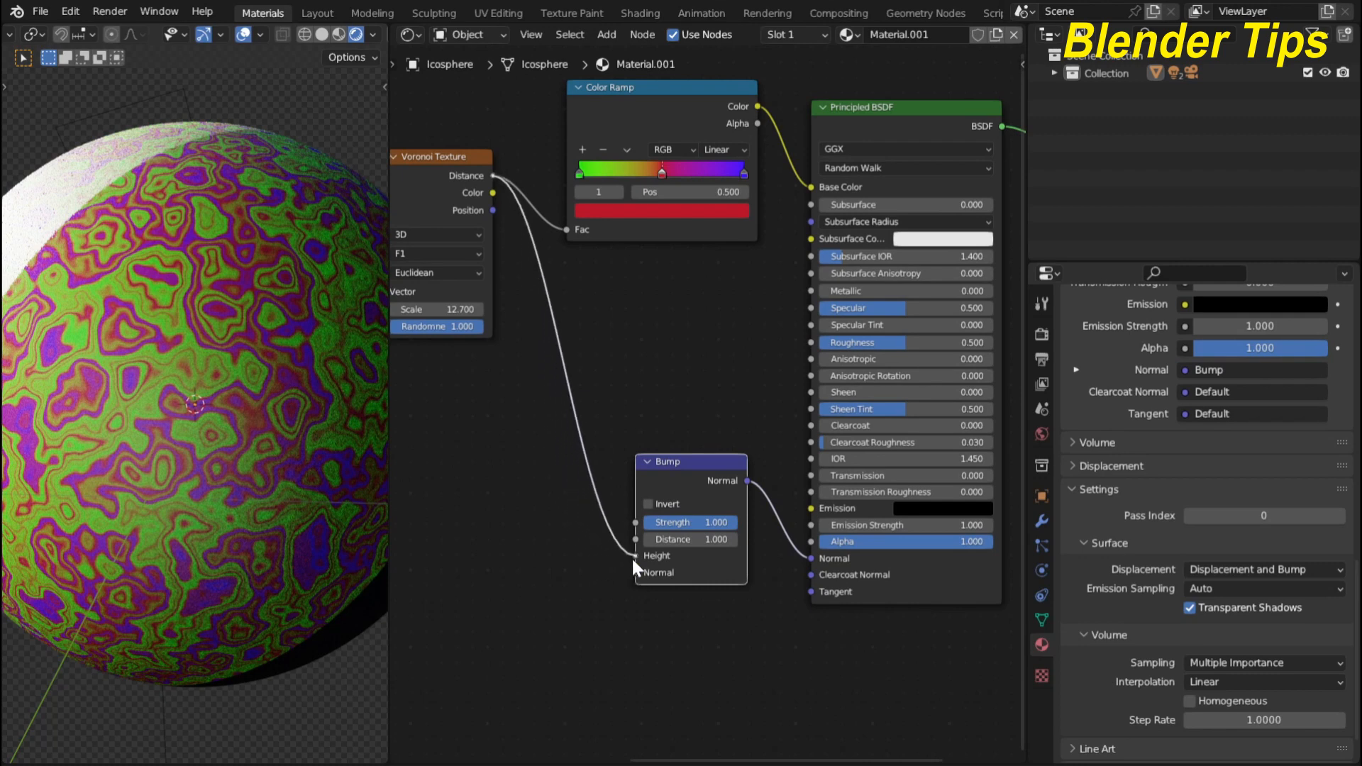
pyautogui.scroll(5, 242, 364)
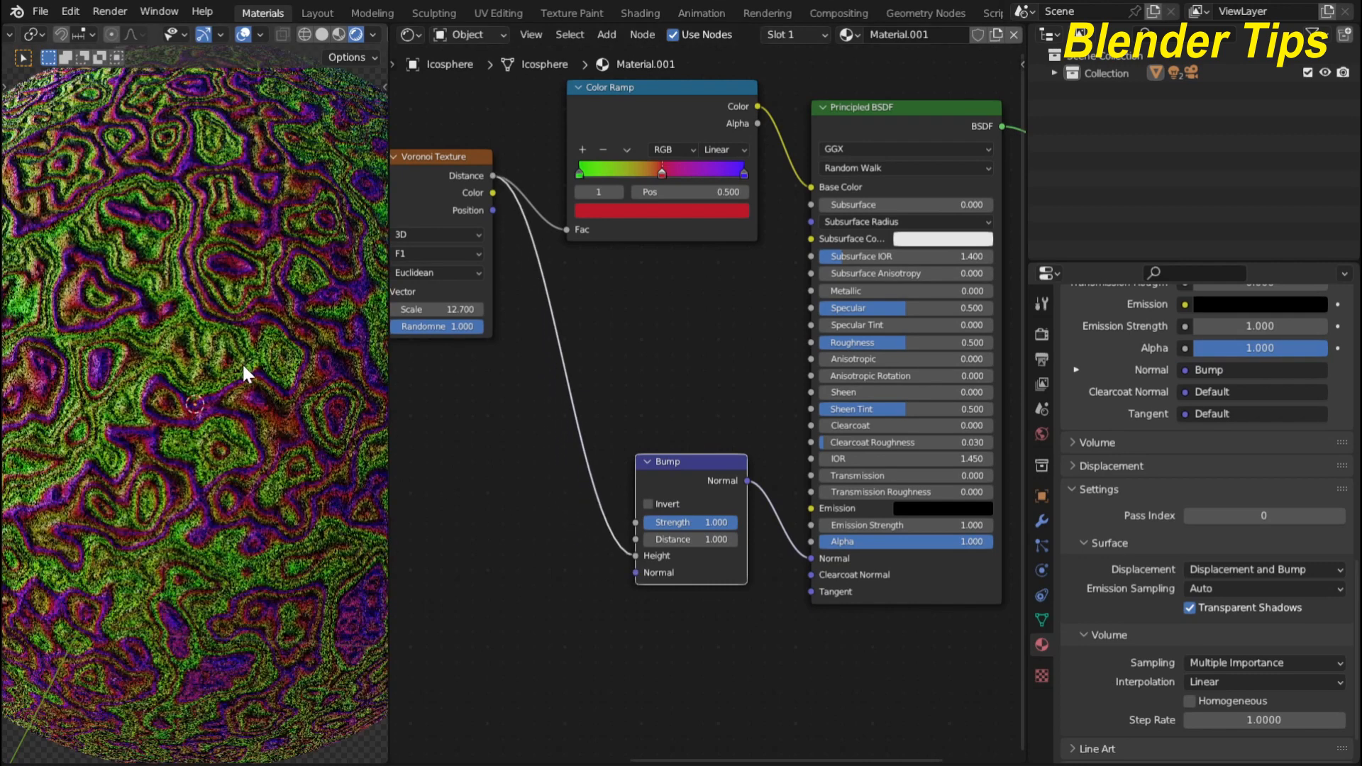
pyautogui.scroll(-5, 242, 364)
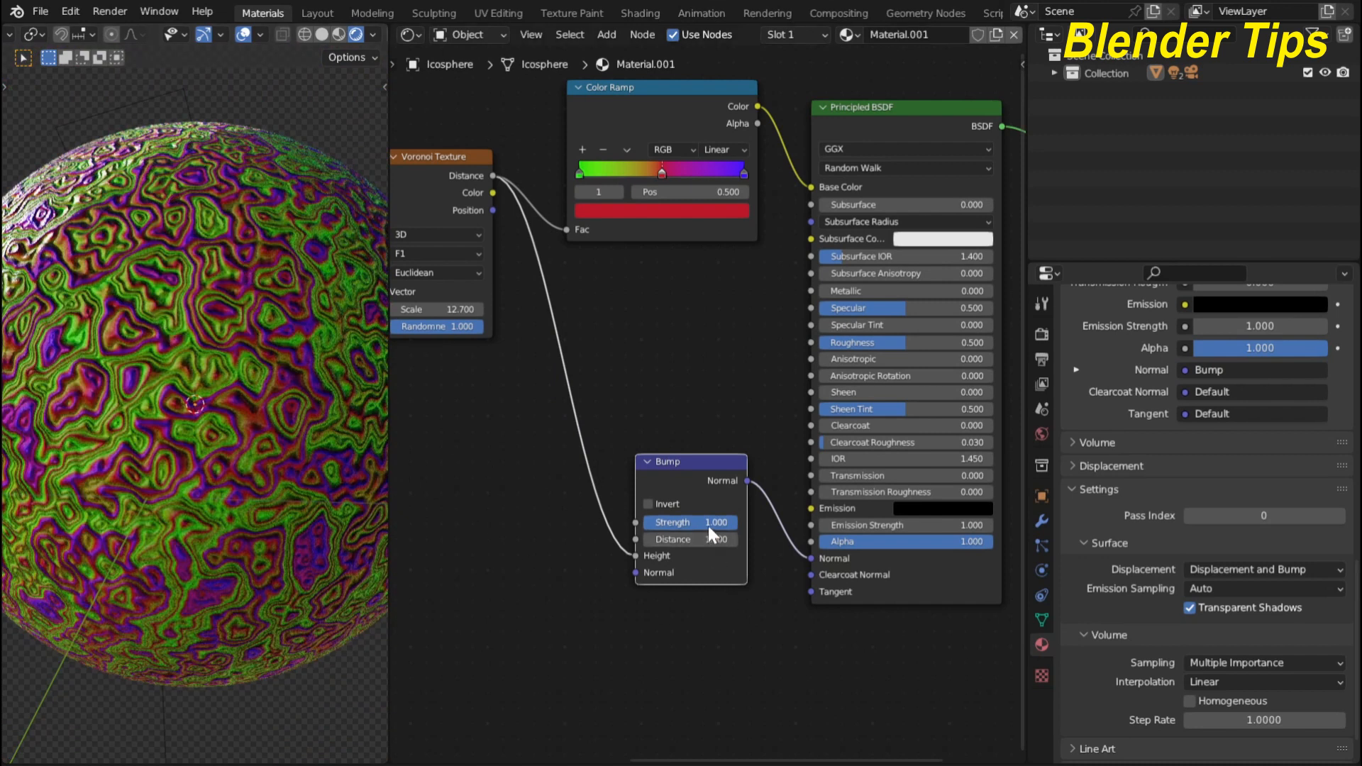
# Step: Set the Bump node's Strength to 0.987, then try its Invert option and switch it back off
pyautogui.moveTo(708, 524)
pyautogui.mouseDown()
pyautogui.moveTo(614, 524)
pyautogui.moveTo(710, 524)
pyautogui.mouseUp()
pyautogui.scroll(5, 250, 376)
pyautogui.scroll(-2, 250, 376)
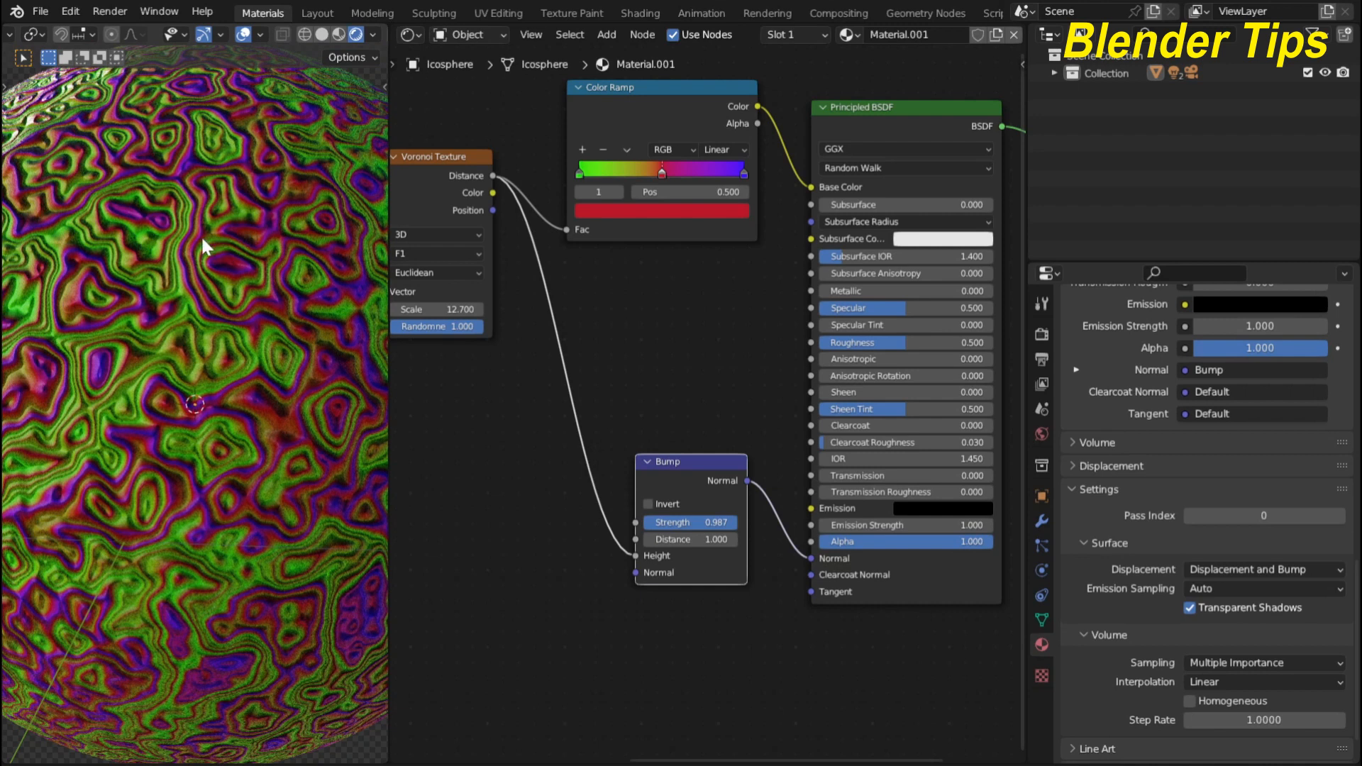
pyautogui.click(648, 504)
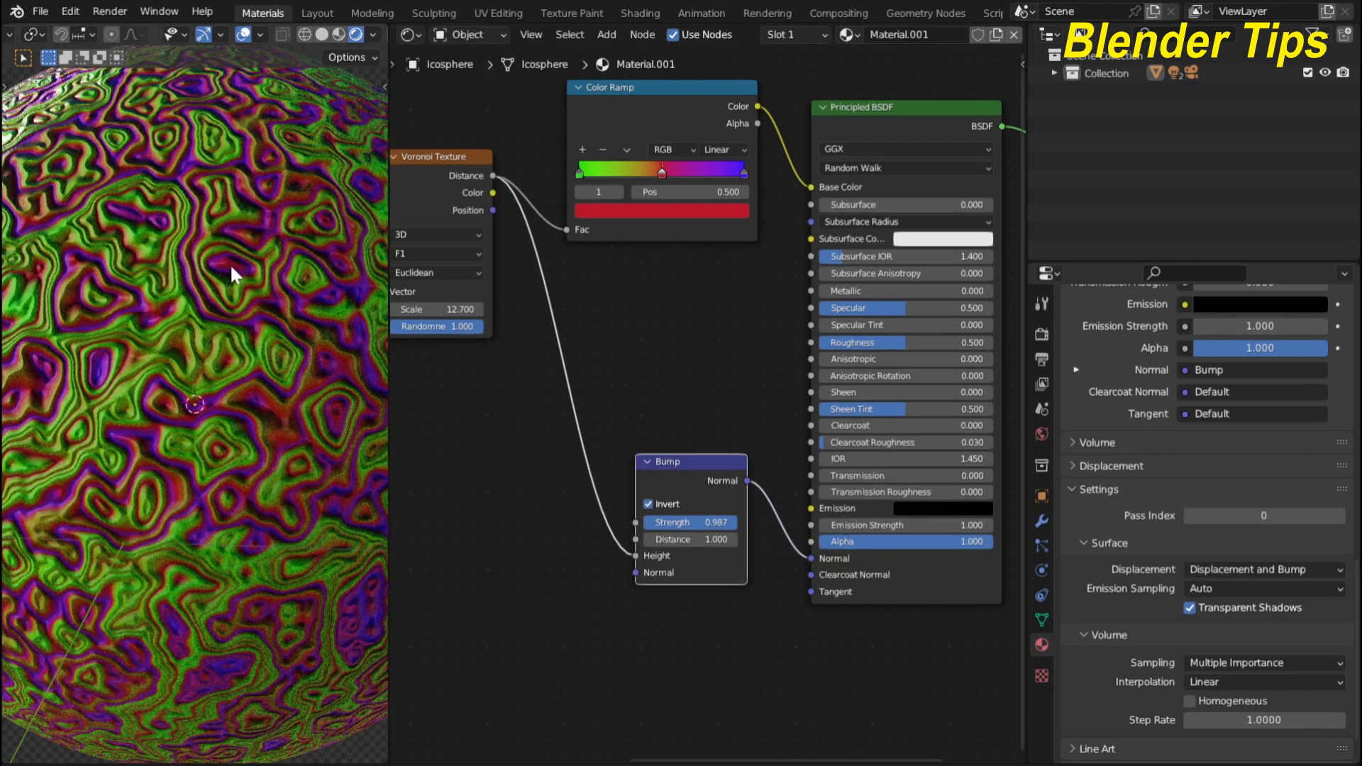
pyautogui.click(649, 504)
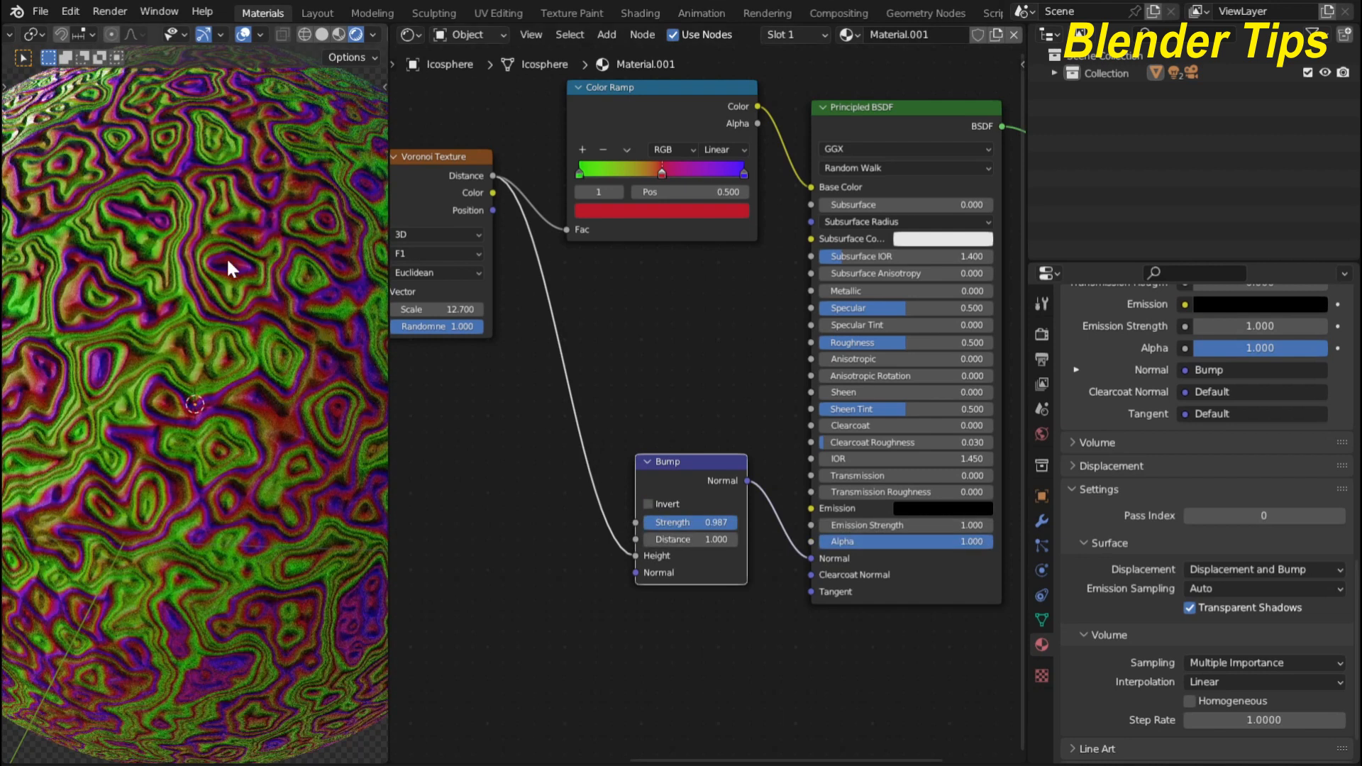
# Step: Shift the Material Output node away from the Principled BSDF and connect the Voronoi Distance to its Displacement input
pyautogui.scroll(-2, 636, 412)
pyautogui.moveTo(594, 447); pyautogui.dragTo(566, 471, button='middle')
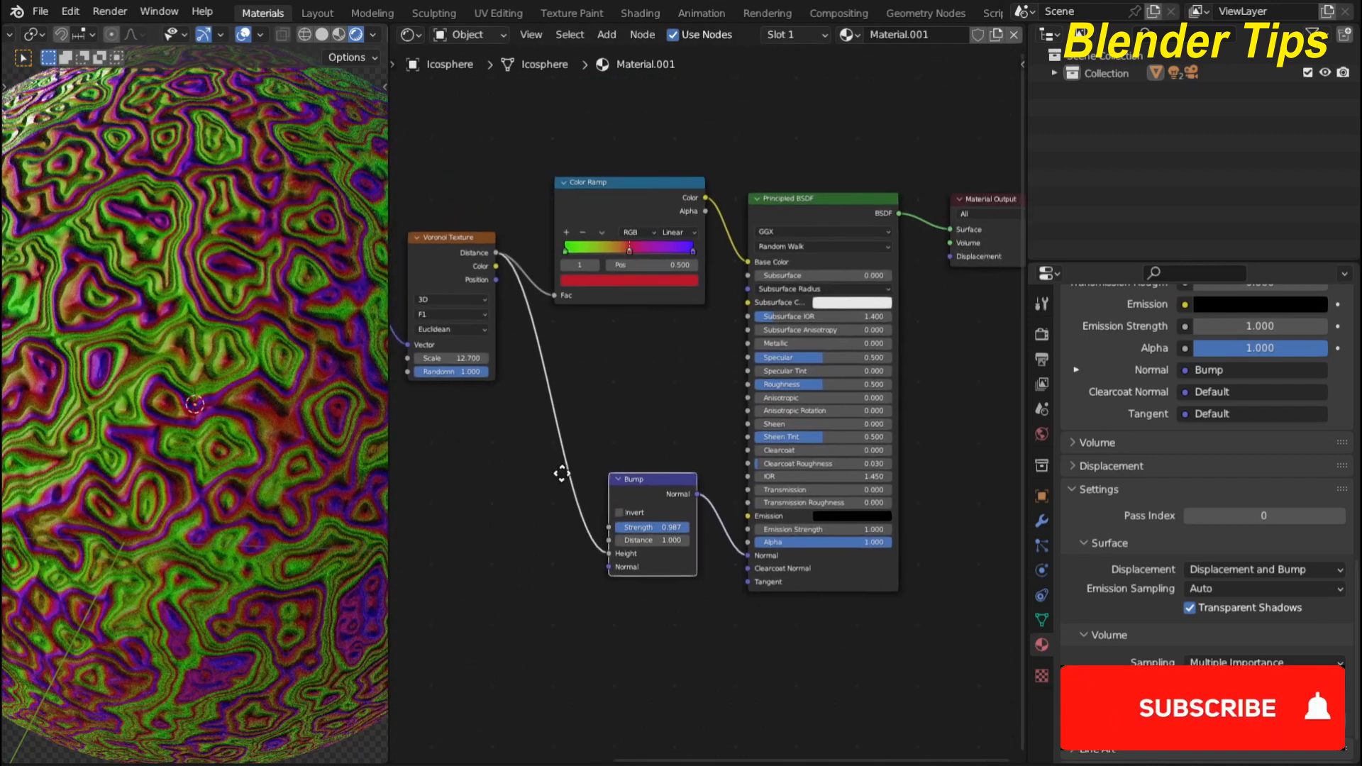
pyautogui.scroll(-1, 593, 387)
pyautogui.moveTo(590, 388); pyautogui.dragTo(578, 526, button='middle')
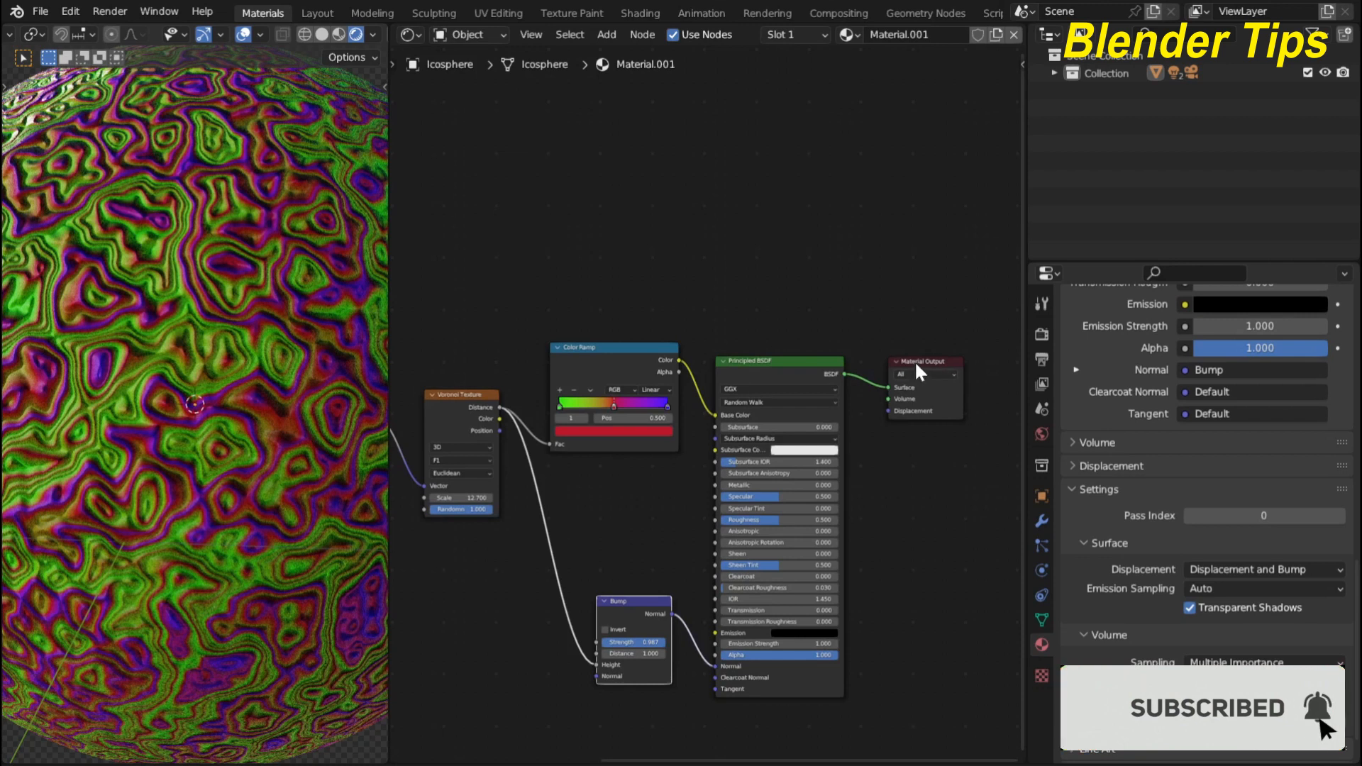
pyautogui.moveTo(915, 360); pyautogui.dragTo(960, 380)
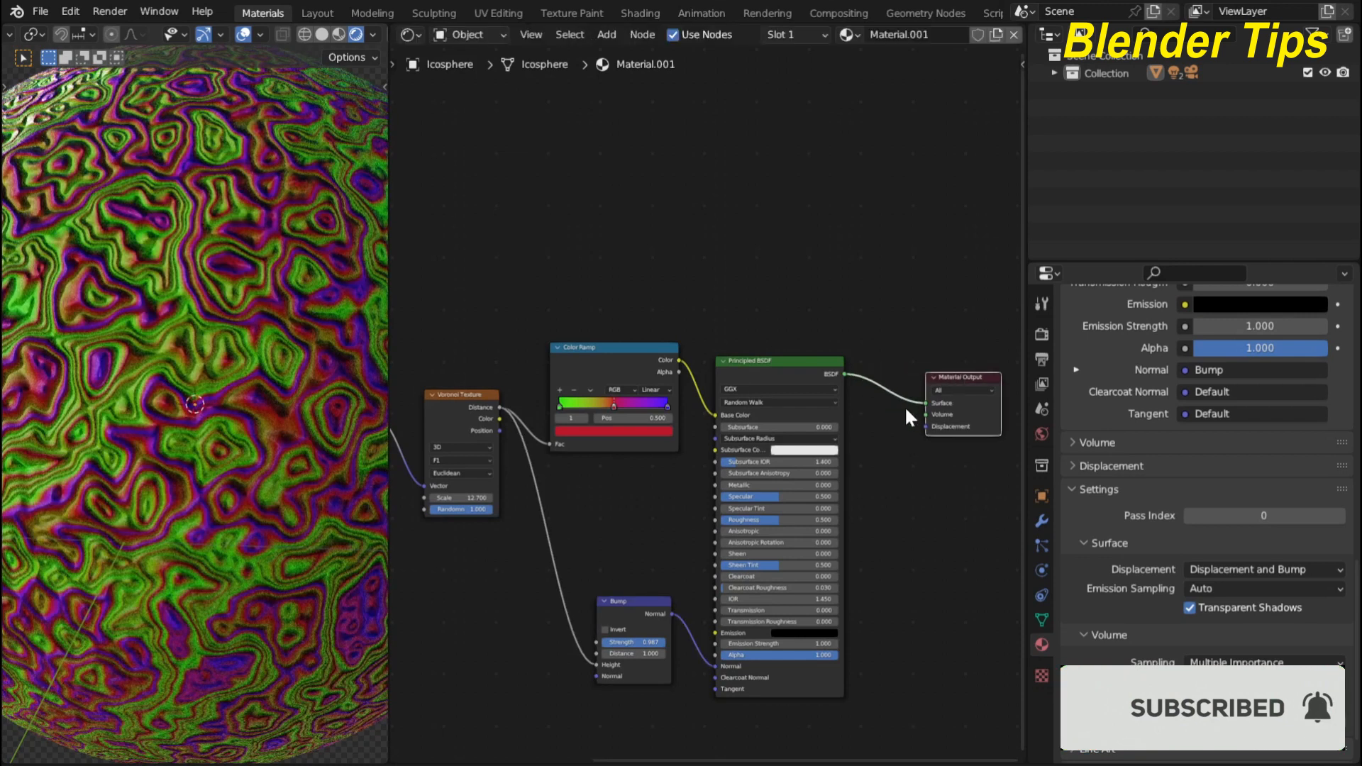
pyautogui.moveTo(529, 445)
pyautogui.mouseDown(button='middle')
pyautogui.moveTo(432, 443)
pyautogui.moveTo(522, 435)
pyautogui.mouseUp(button='middle')
pyautogui.moveTo(456, 386); pyautogui.dragTo(880, 405)
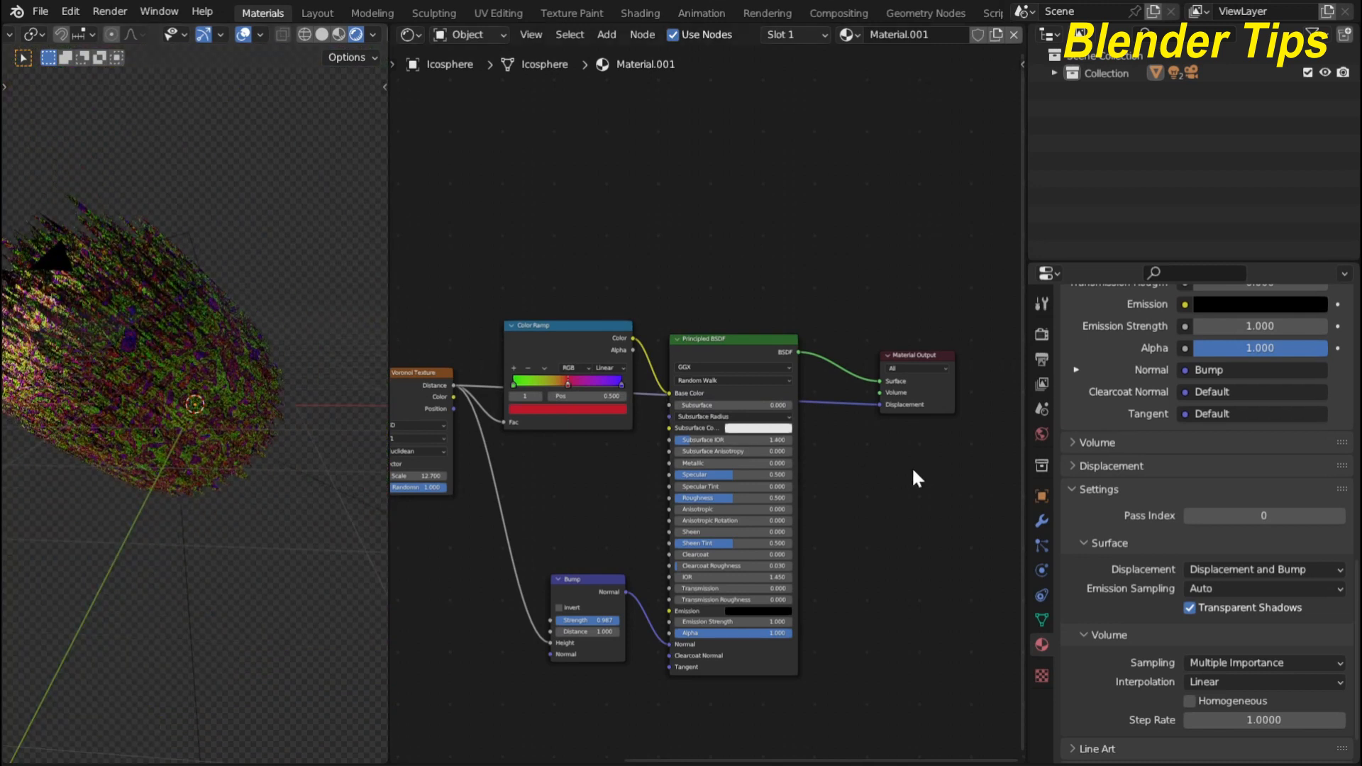
# Step: Move the Material Output node farther from the Principled BSDF to make room for another node between them
pyautogui.scroll(4, 890, 491)
pyautogui.moveTo(883, 495); pyautogui.dragTo(781, 494, button='middle')
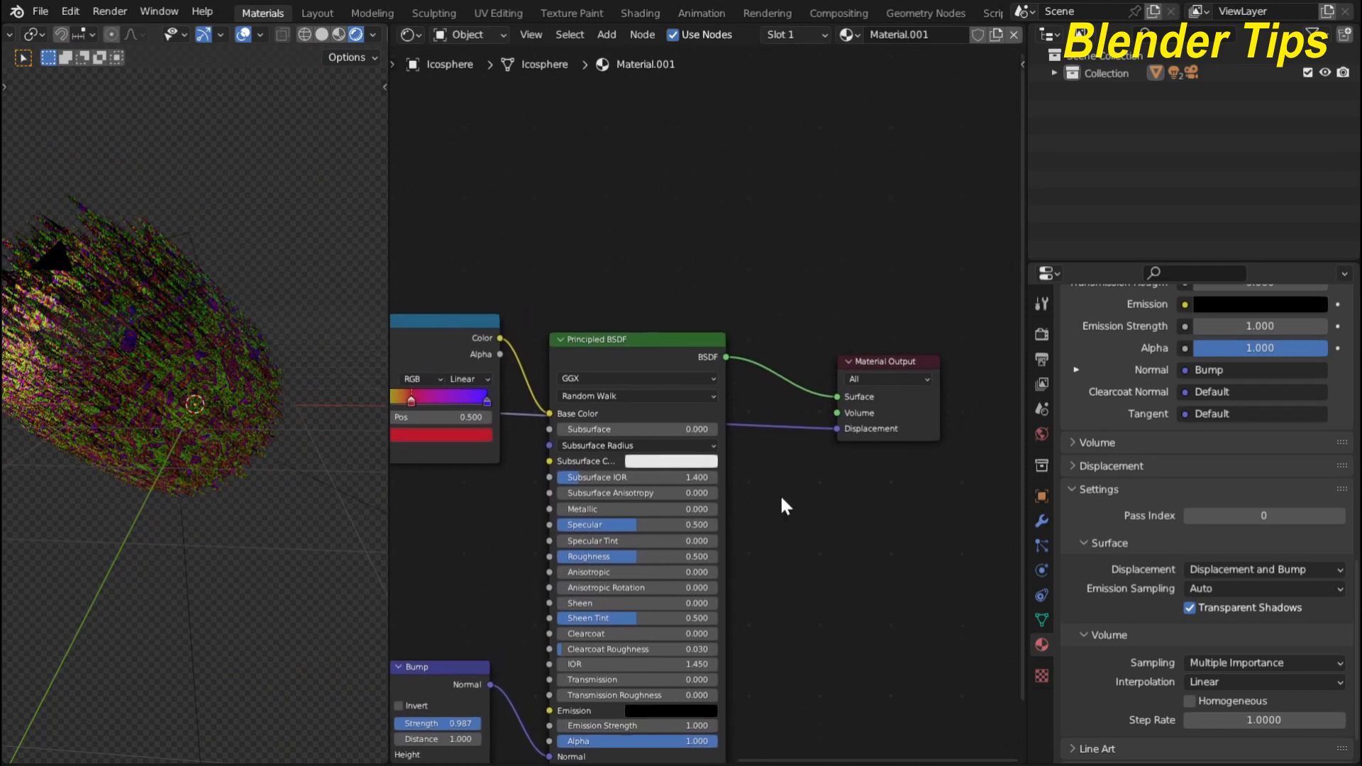
pyautogui.scroll(-3, 892, 508)
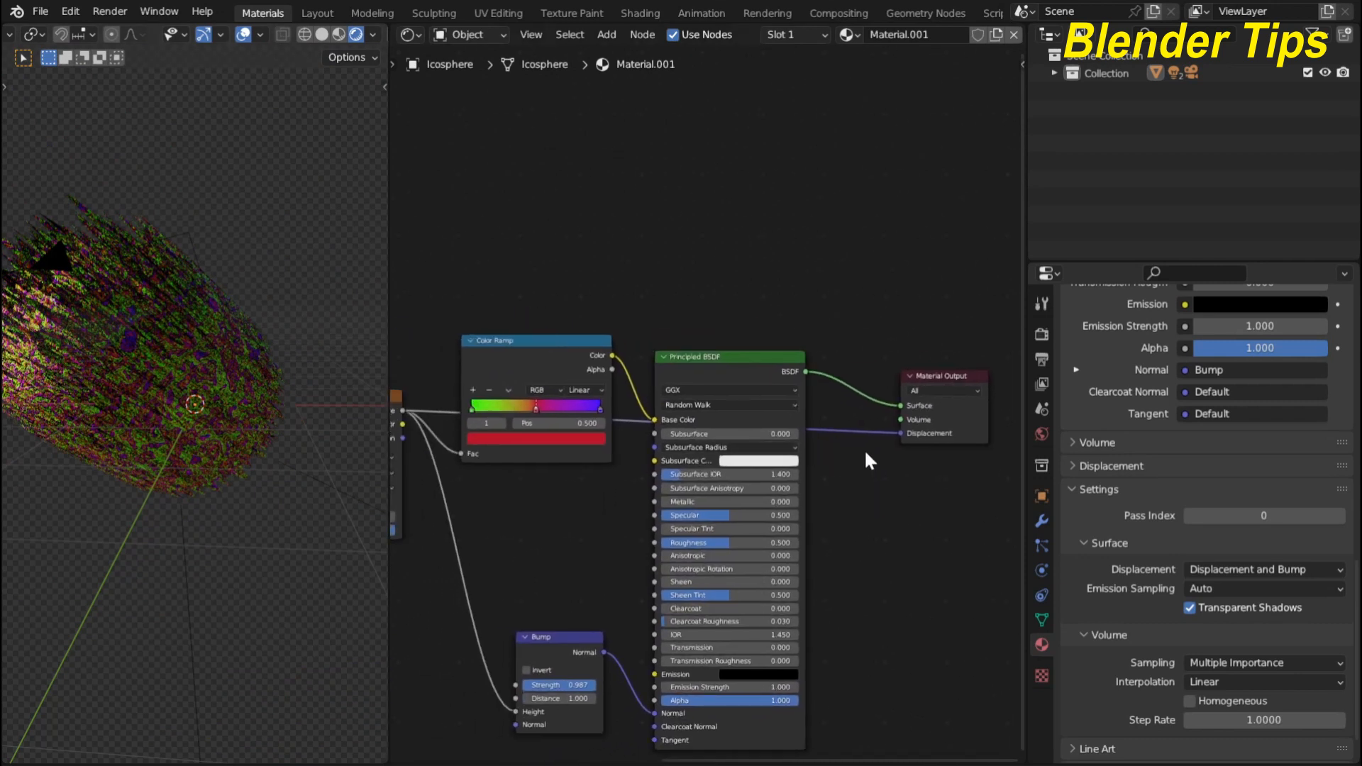
pyautogui.moveTo(901, 496); pyautogui.dragTo(700, 526, button='middle')
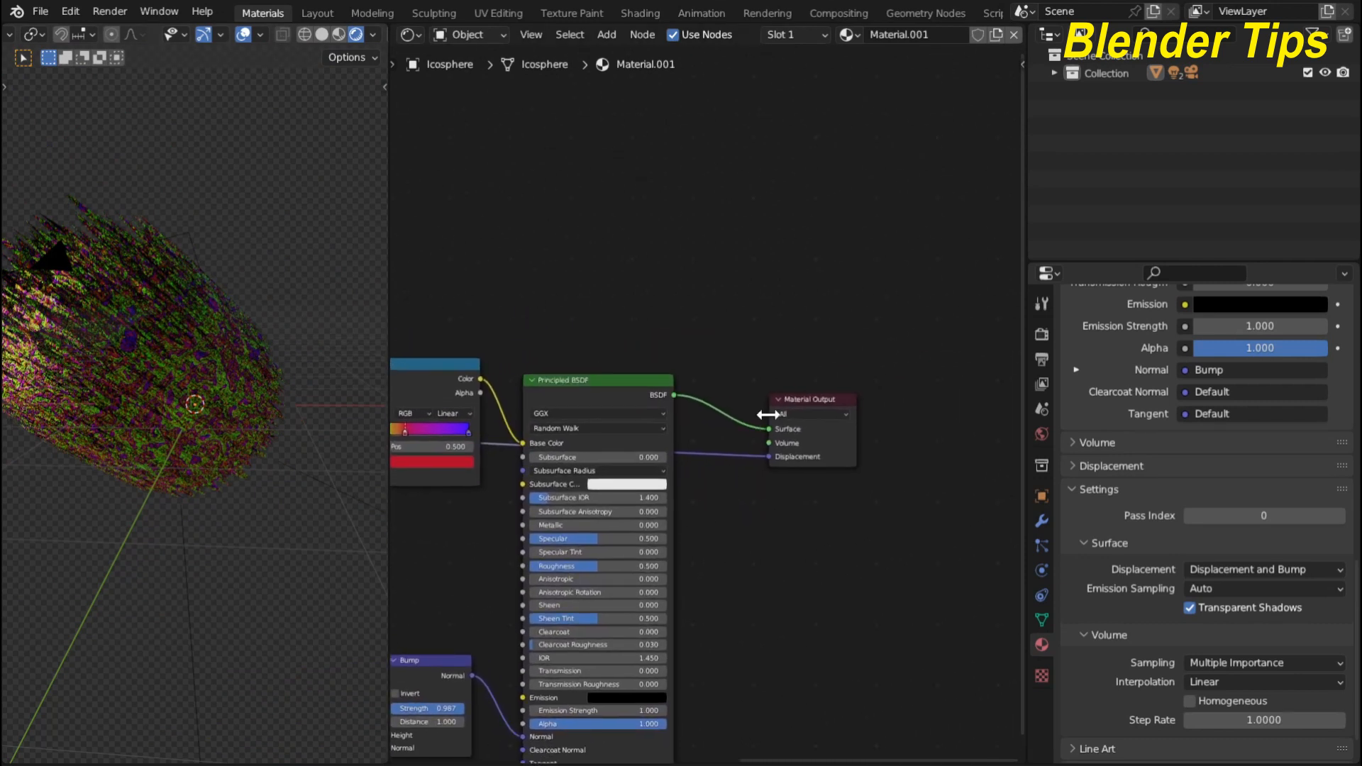
pyautogui.moveTo(792, 397); pyautogui.dragTo(915, 401)
# Step: Insert a Displacement node on the link into the Material Output's Displacement and reroute the Voronoi Distance to its Height input
pyautogui.moveTo(851, 513); pyautogui.dragTo(850, 458, button='middle')
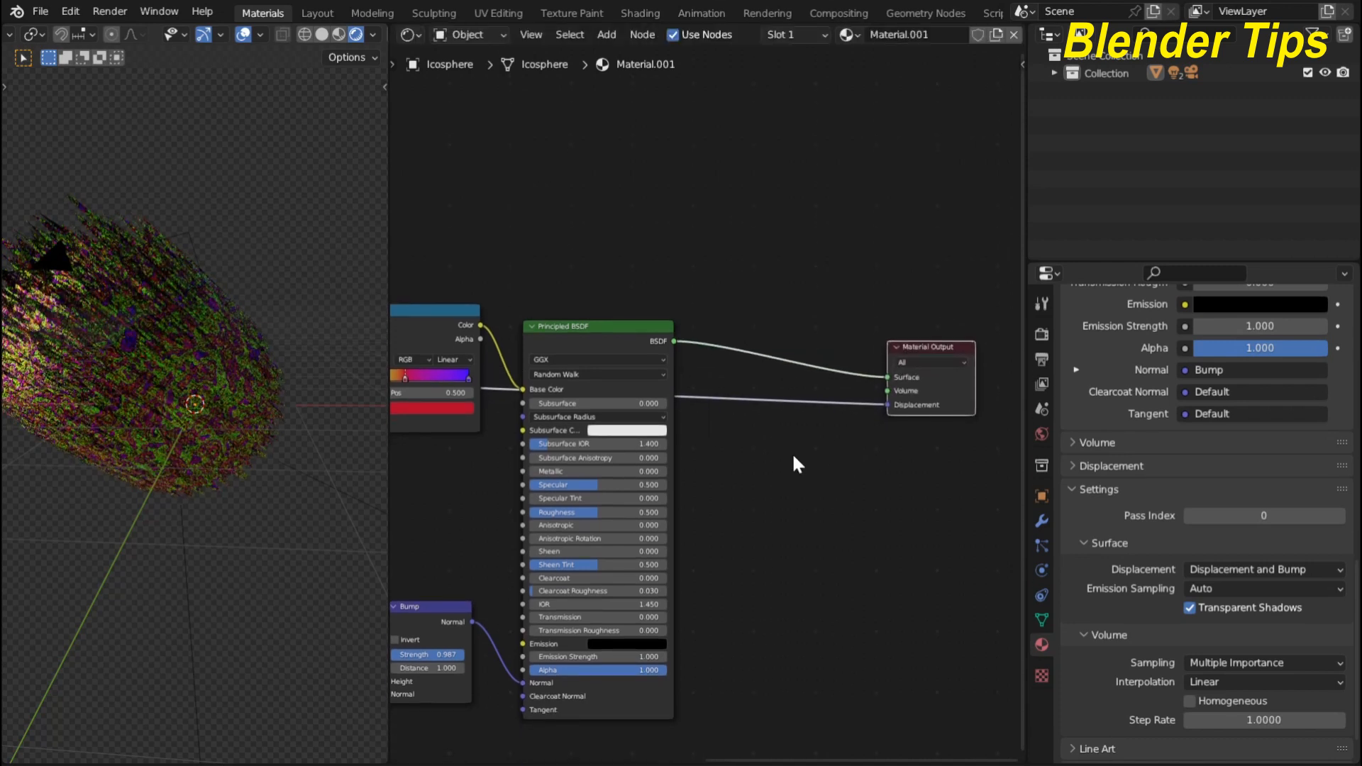
pyautogui.hotkey('shift', 'a')
pyautogui.click(794, 458)
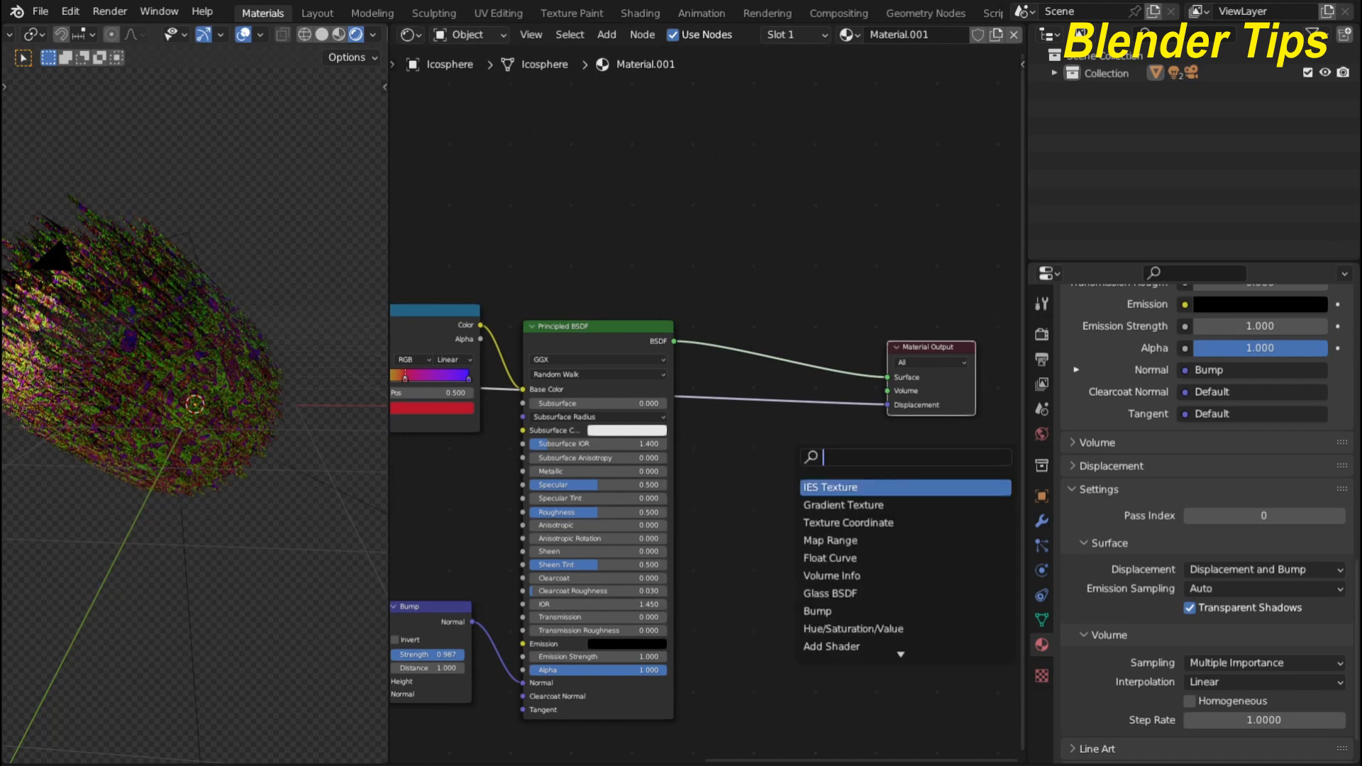
pyautogui.write('d')
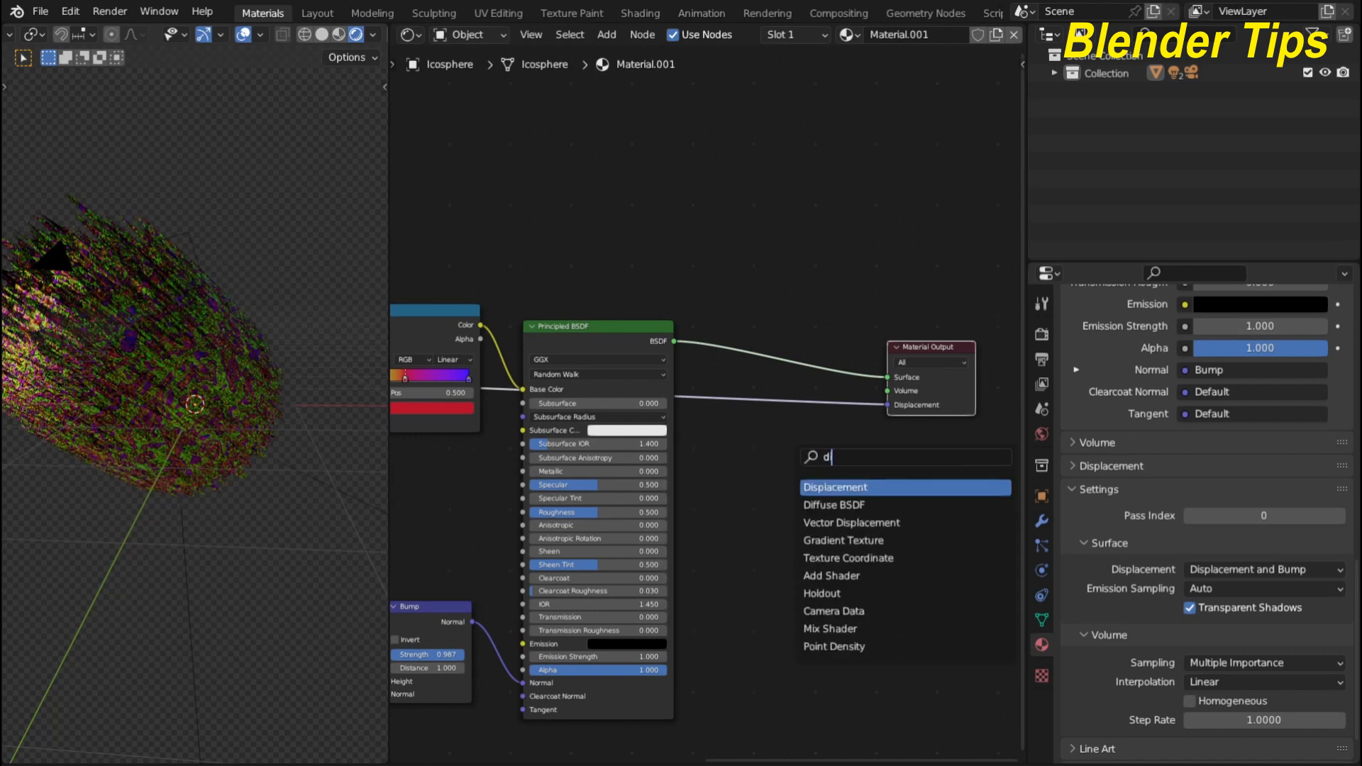
pyautogui.press('Return')
pyautogui.click(806, 433)
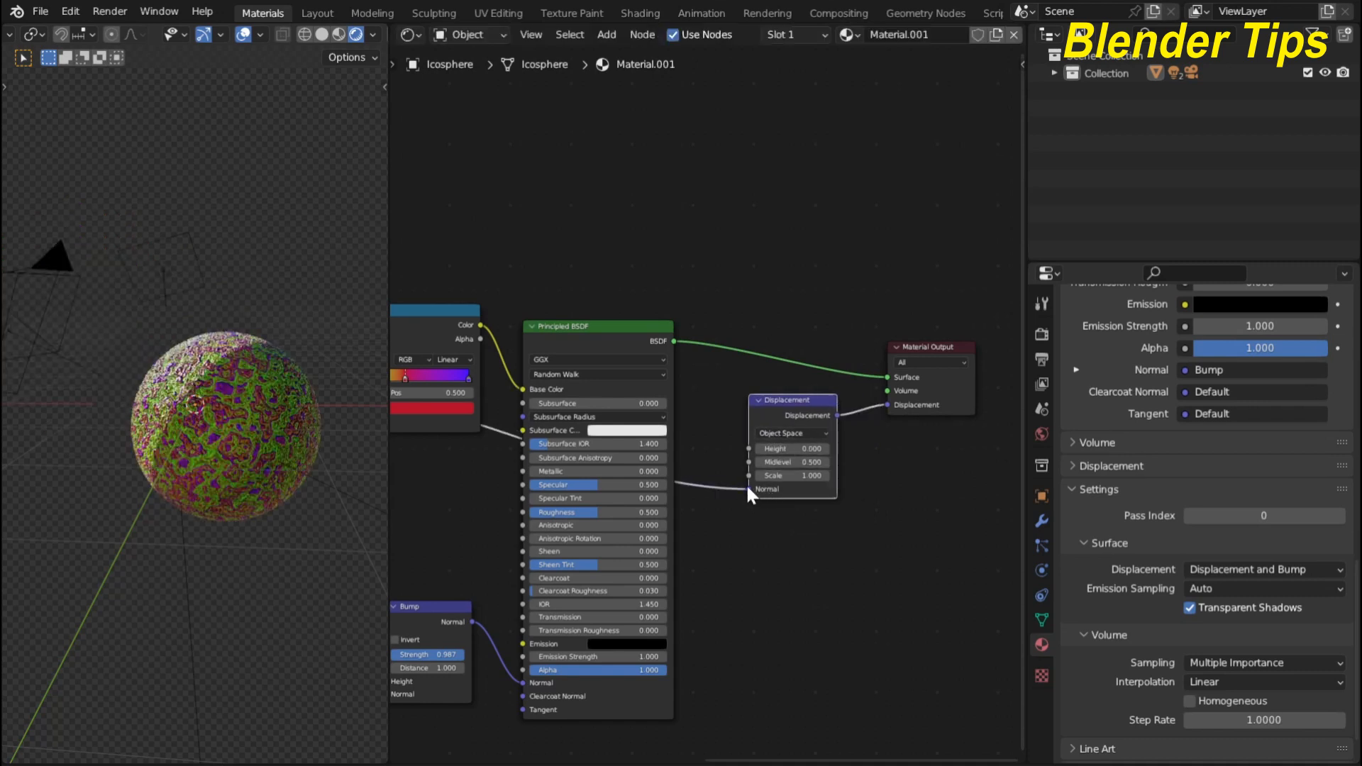
pyautogui.moveTo(747, 483); pyautogui.dragTo(742, 447)
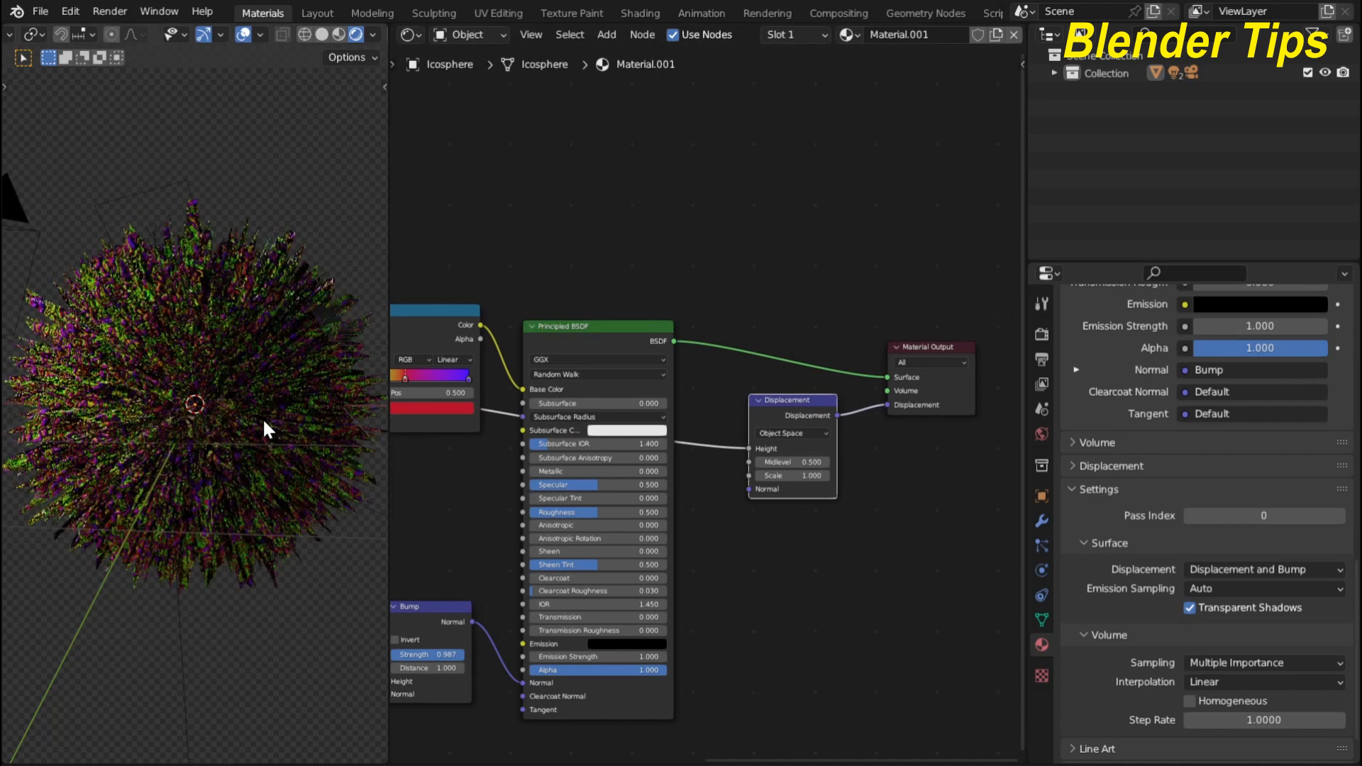
pyautogui.moveTo(797, 523); pyautogui.dragTo(842, 541, button='middle')
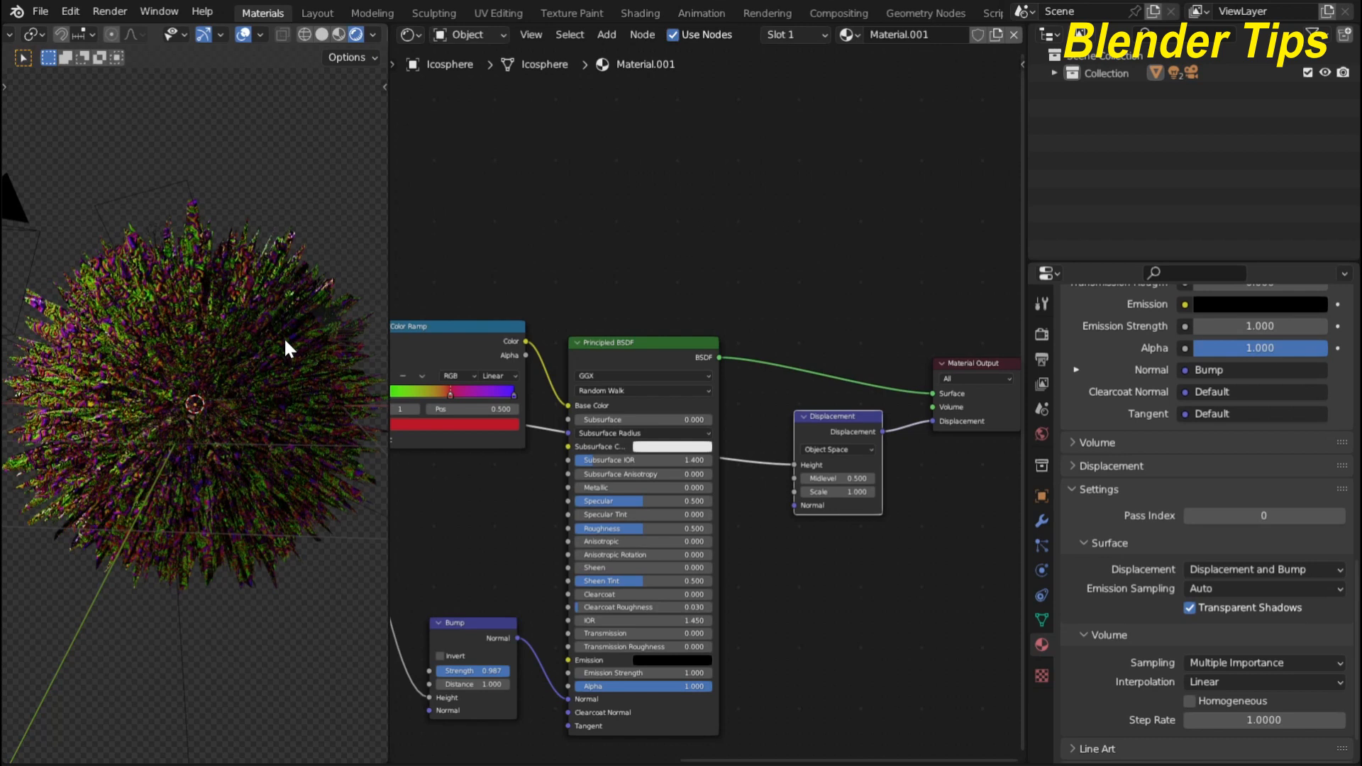
# Step: Reduce the Displacement node's Scale to 0.2
pyautogui.scroll(3, 936, 542)
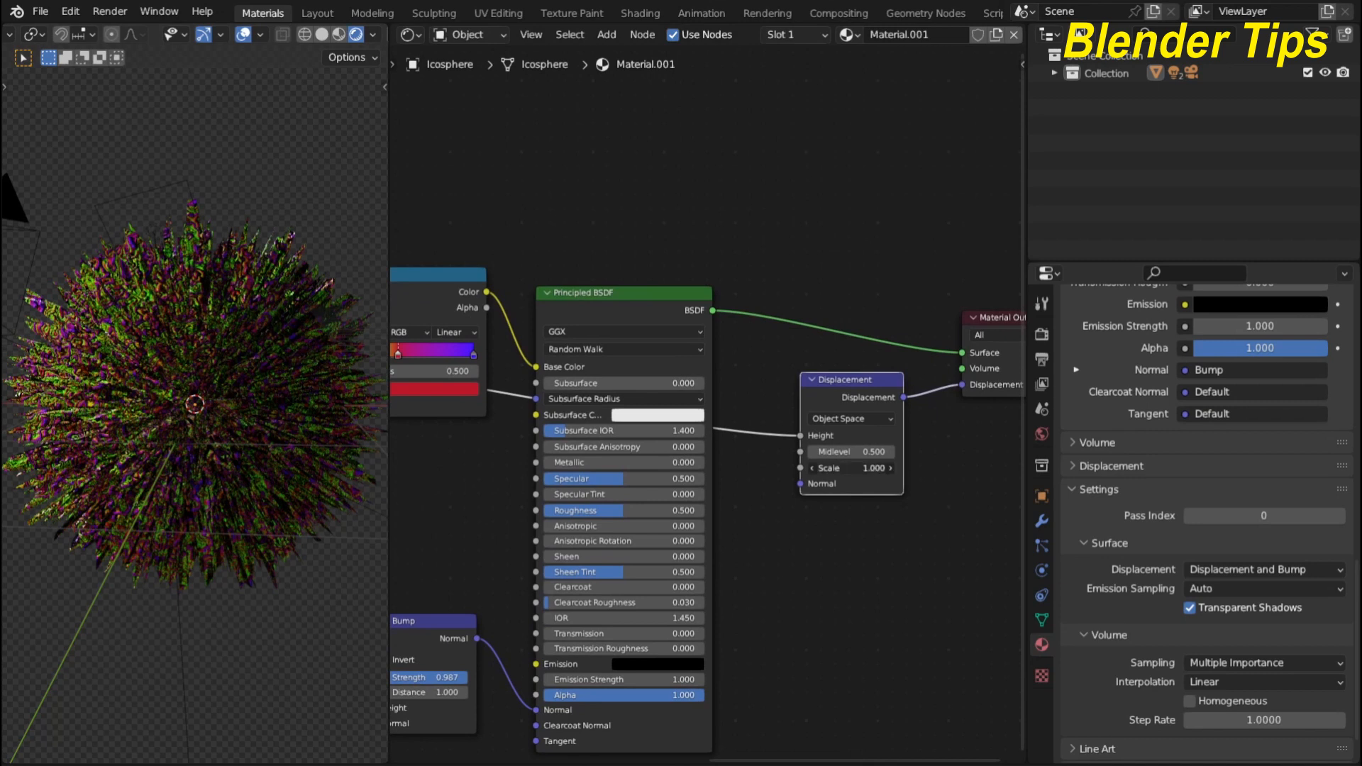
pyautogui.moveTo(851, 468); pyautogui.dragTo(812, 468)
pyautogui.doubleClick(852, 469)
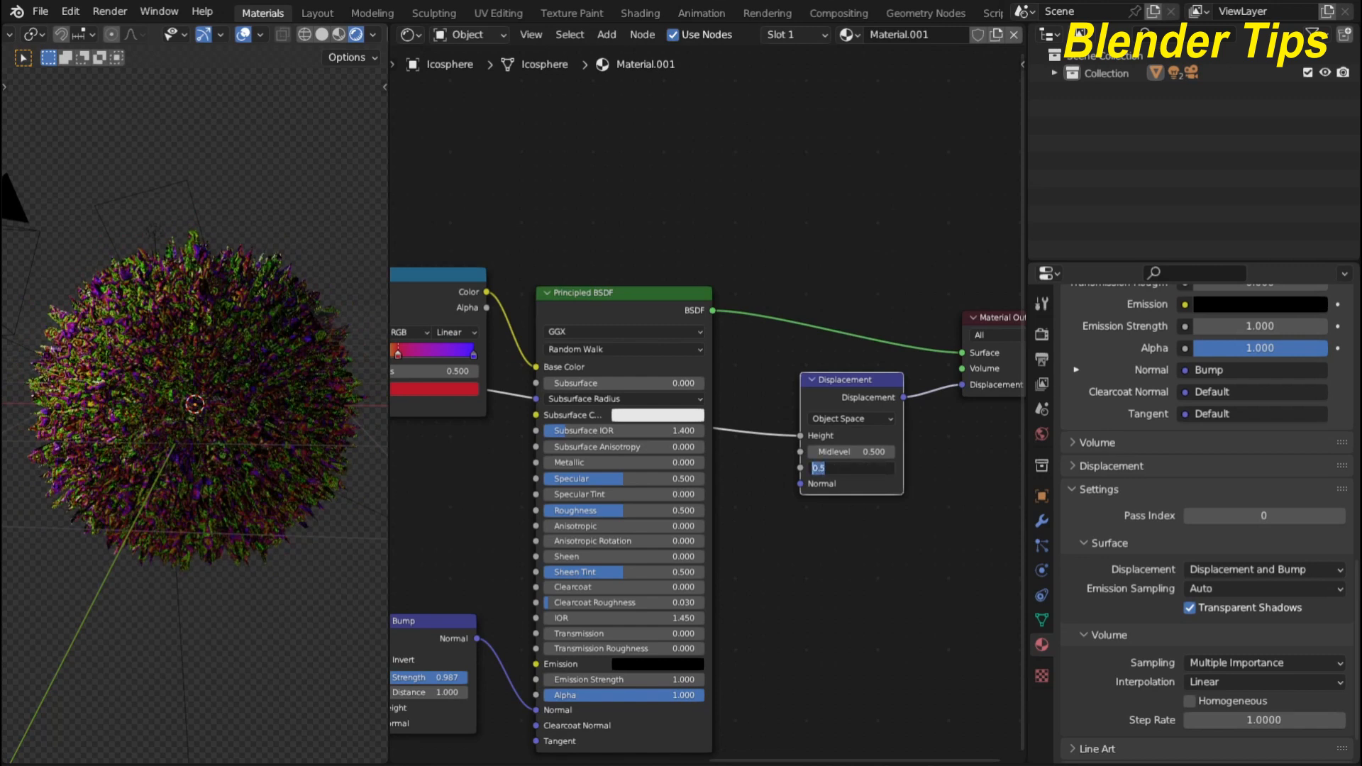
pyautogui.write('0.2')
pyautogui.press('Return')
# Step: Examine the displaced icosphere's surface in the rendered preview from several angles, both close up and from farther away
pyautogui.scroll(2, 247, 377)
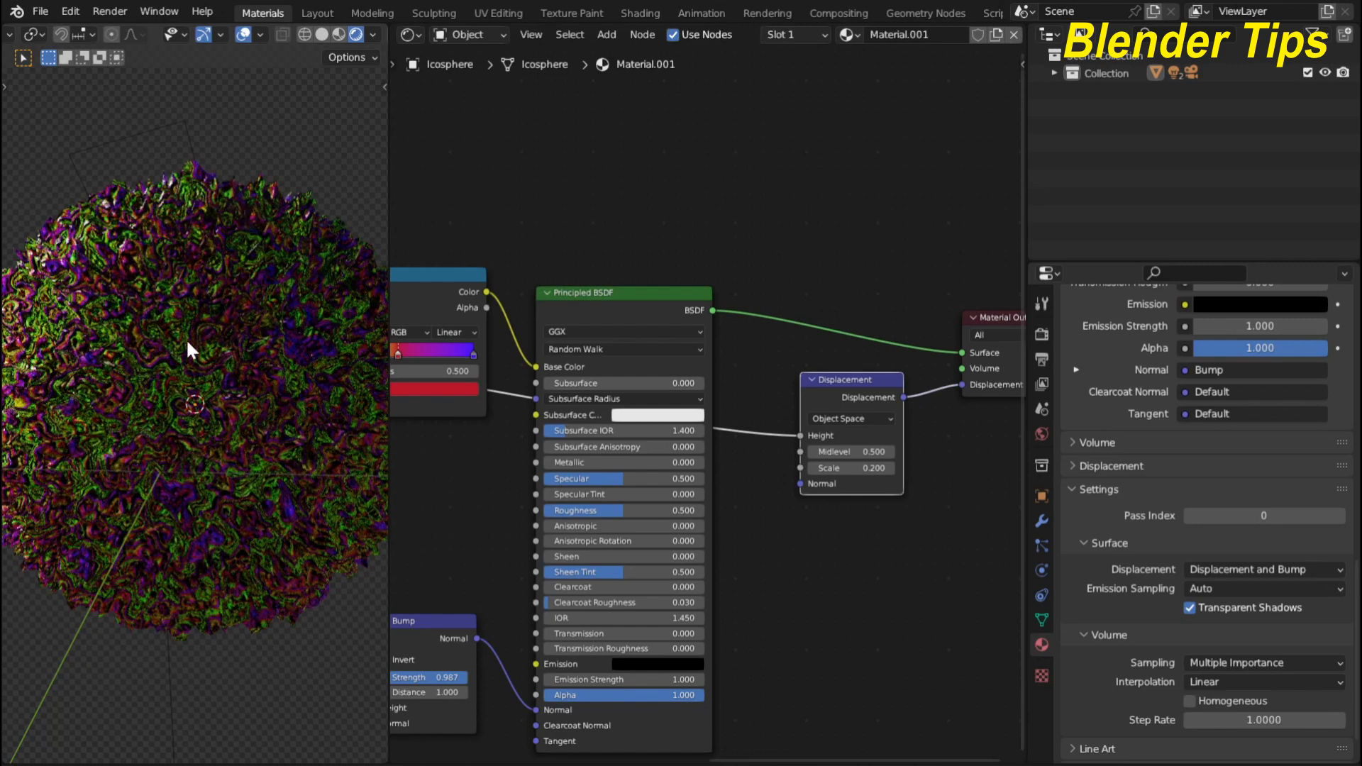
pyautogui.scroll(-2, 207, 296)
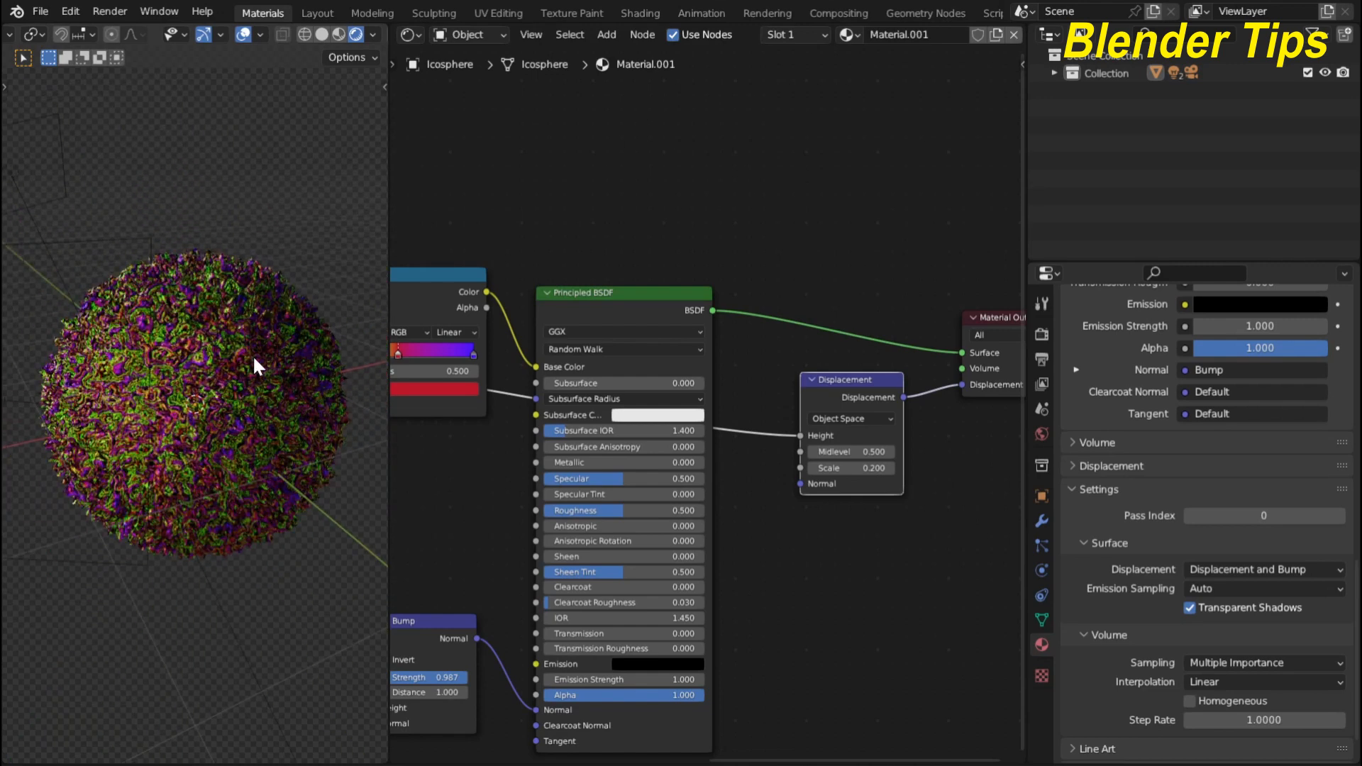
pyautogui.scroll(2, 252, 355)
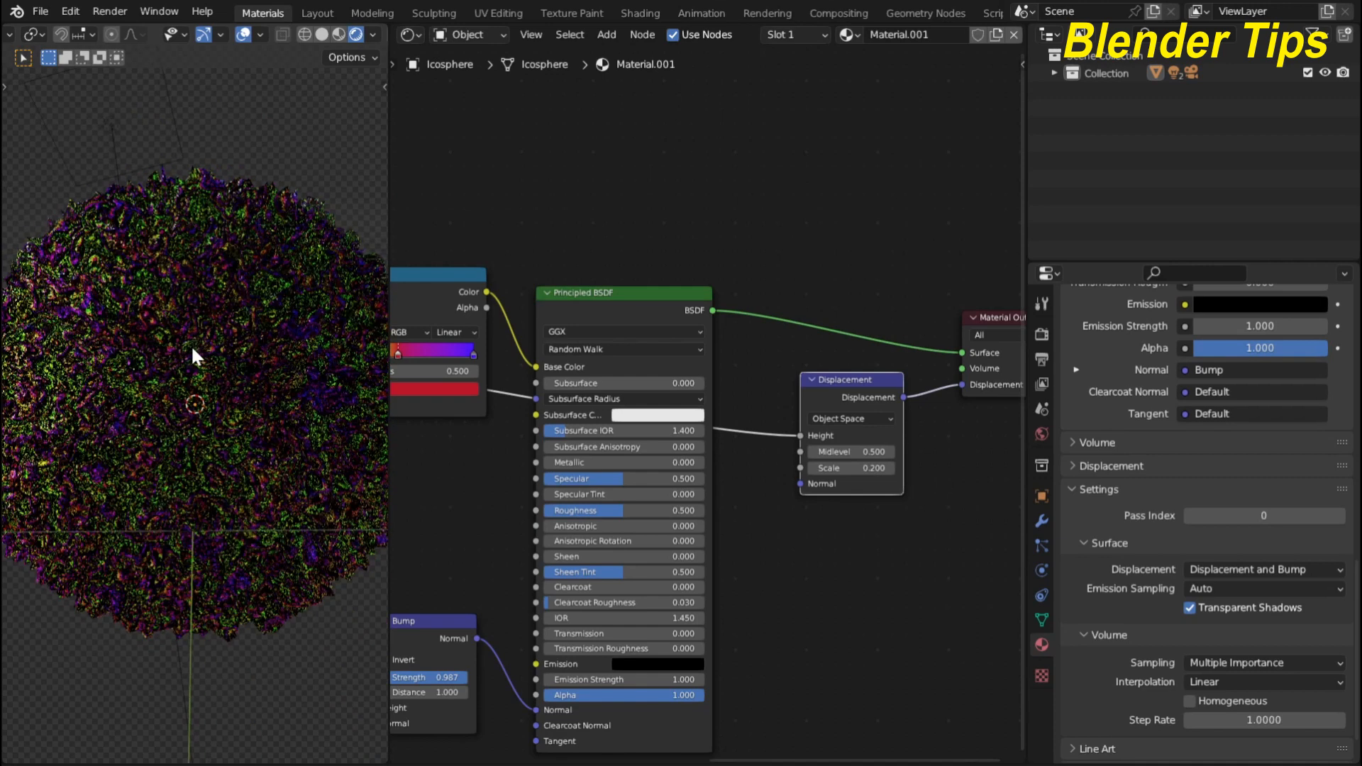
pyautogui.scroll(1, 206, 325)
pyautogui.scroll(-2, 212, 316)
pyautogui.moveTo(212, 316); pyautogui.dragTo(162, 352, button='middle')
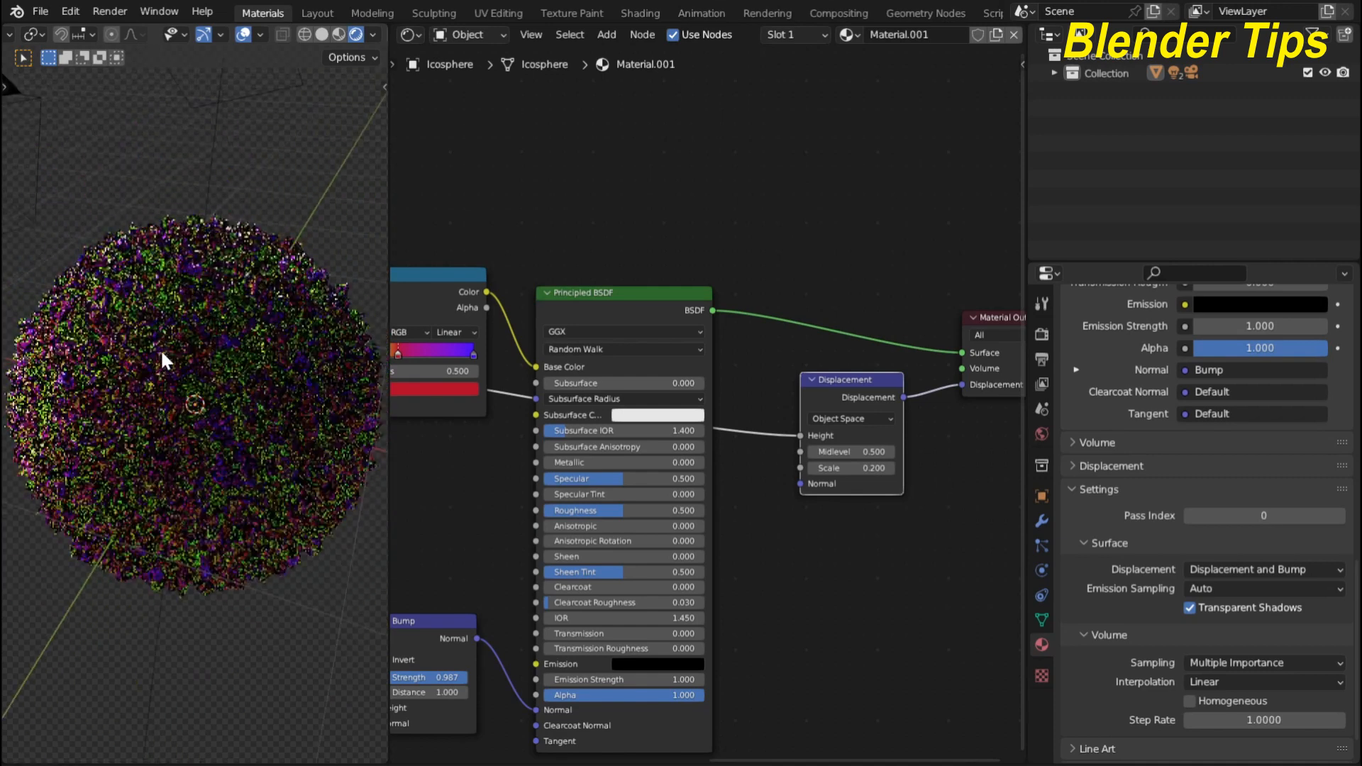
pyautogui.scroll(1, 160, 317)
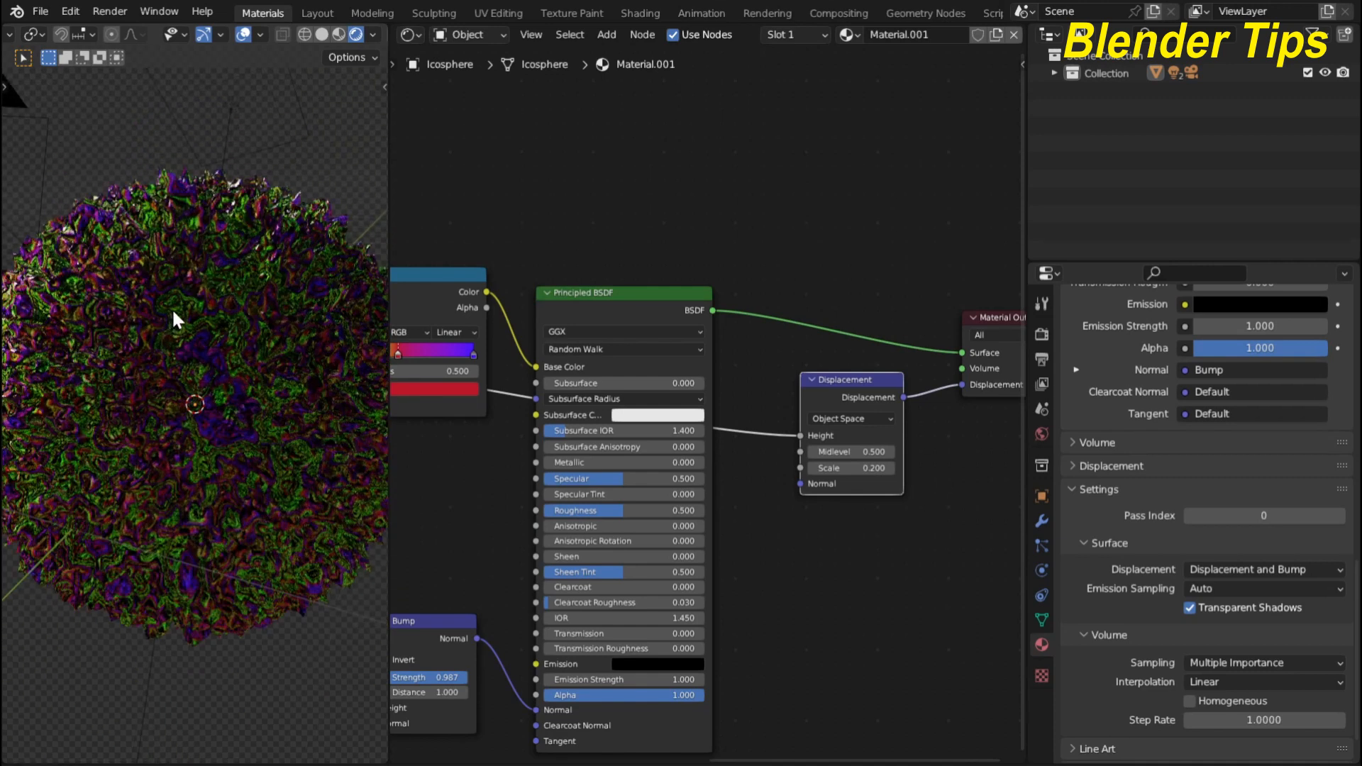
# Step: Review the node network from the Voronoi Texture through to the Material Output and compare it with the rendered icosphere
pyautogui.scroll(-2, 464, 487)
pyautogui.moveTo(457, 489); pyautogui.dragTo(628, 375, button='middle')
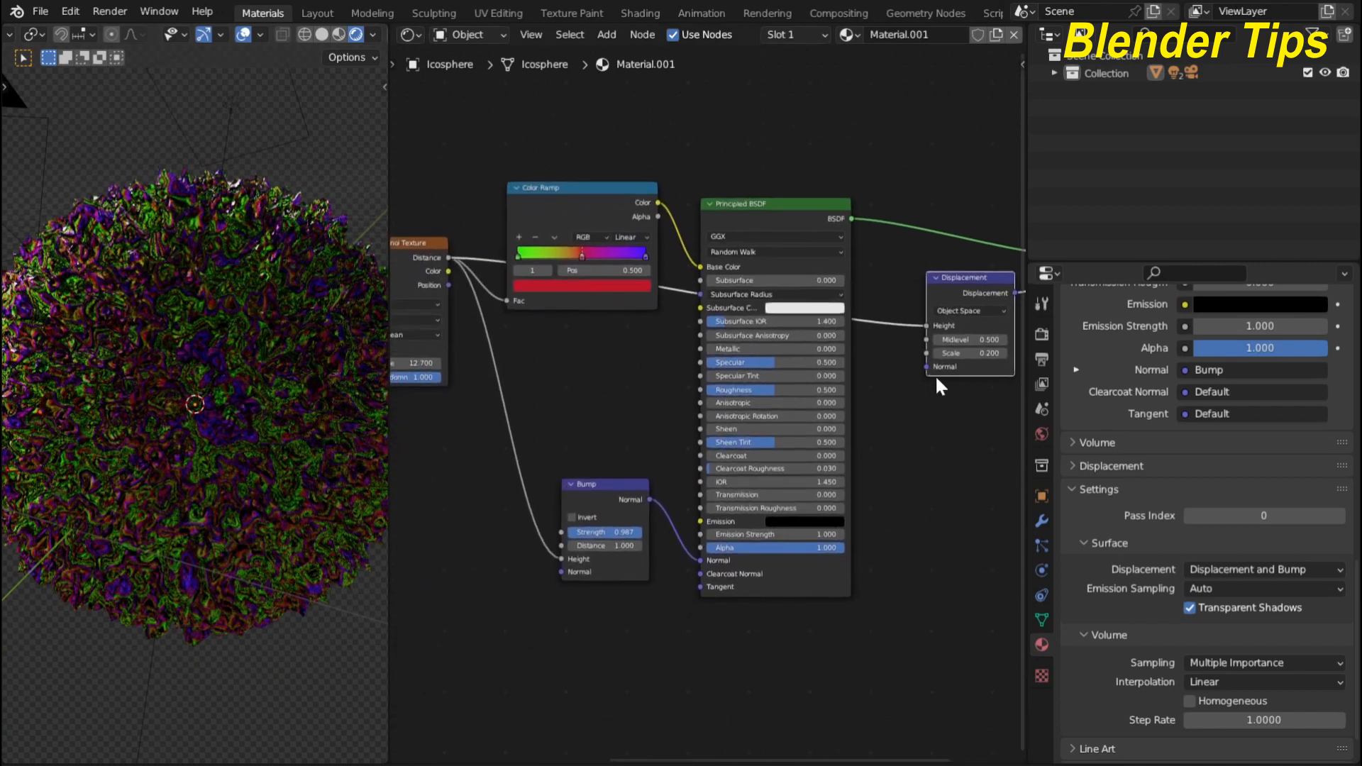
pyautogui.scroll(-3, 608, 383)
pyautogui.moveTo(598, 396); pyautogui.dragTo(613, 417, button='middle')
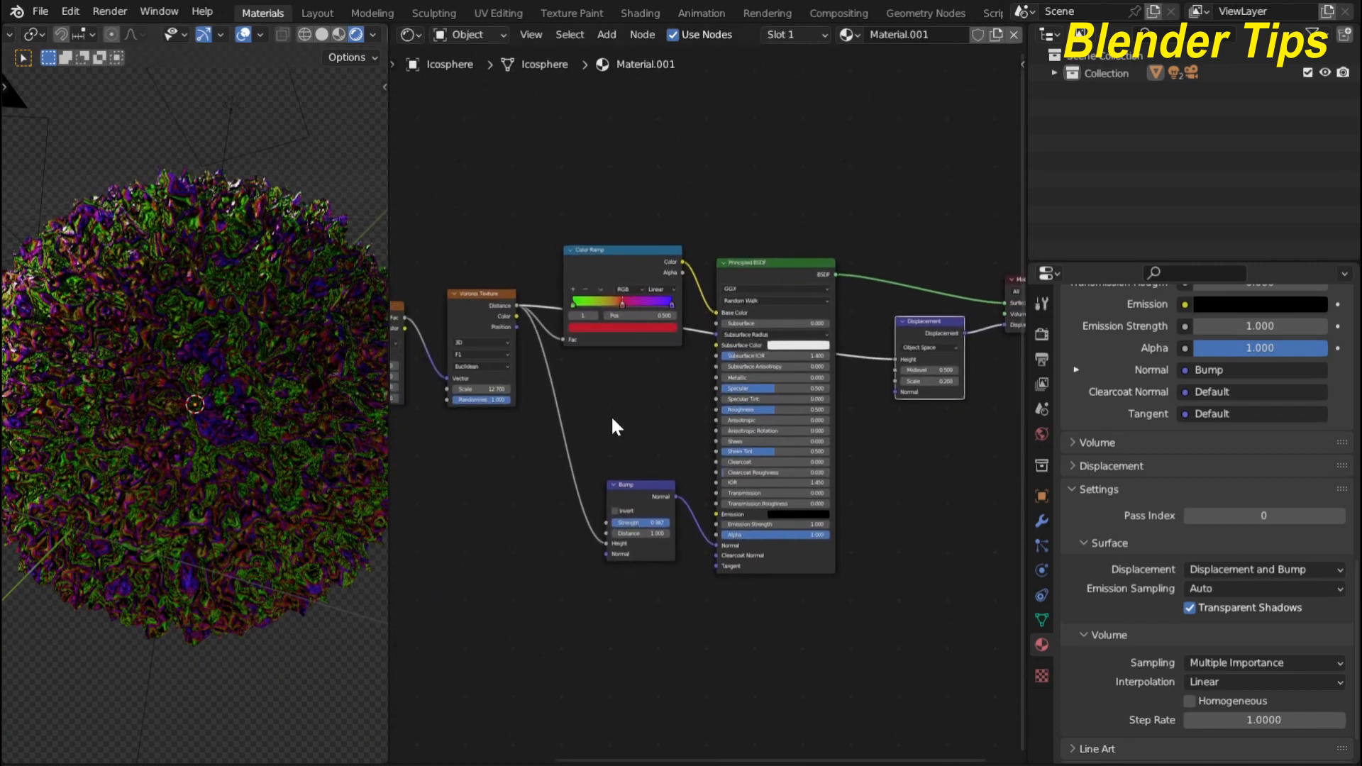
pyautogui.scroll(1, 613, 417)
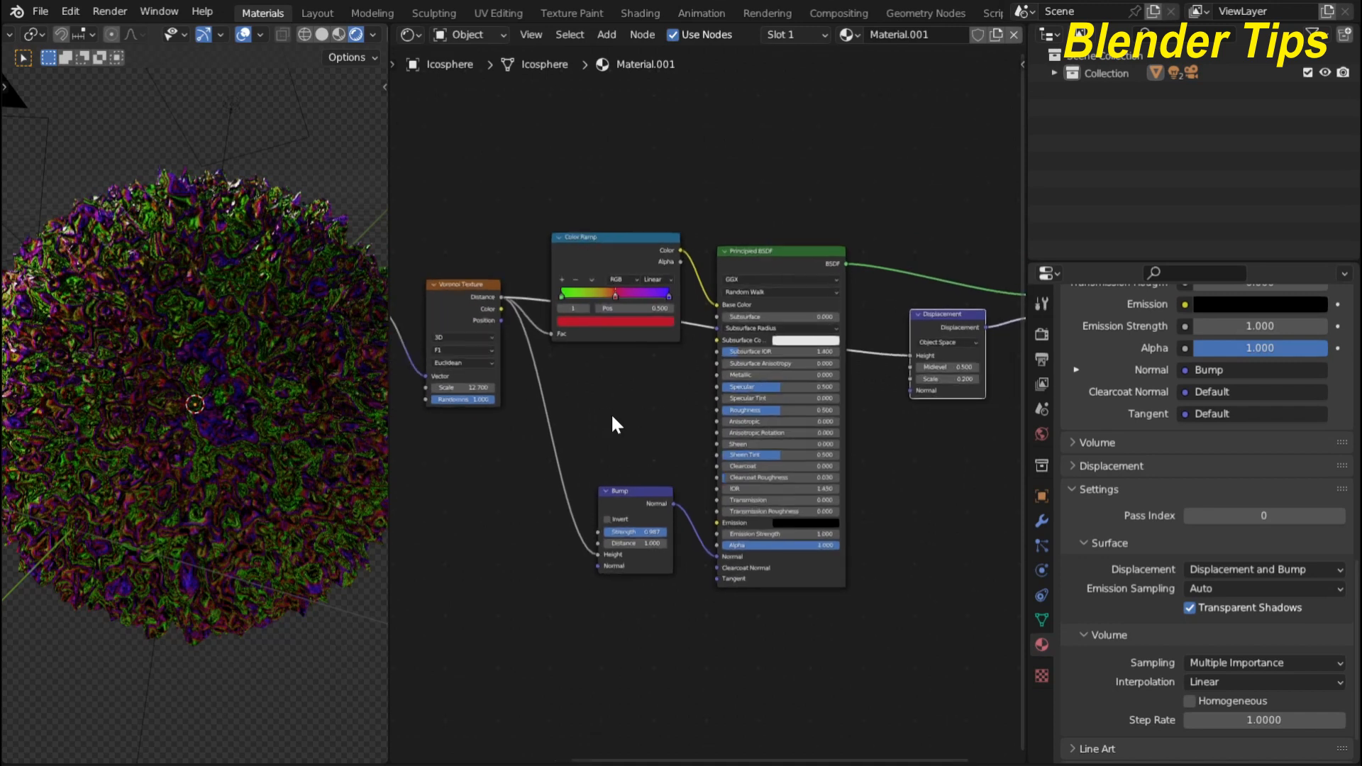
pyautogui.moveTo(615, 418); pyautogui.dragTo(591, 431, button='middle')
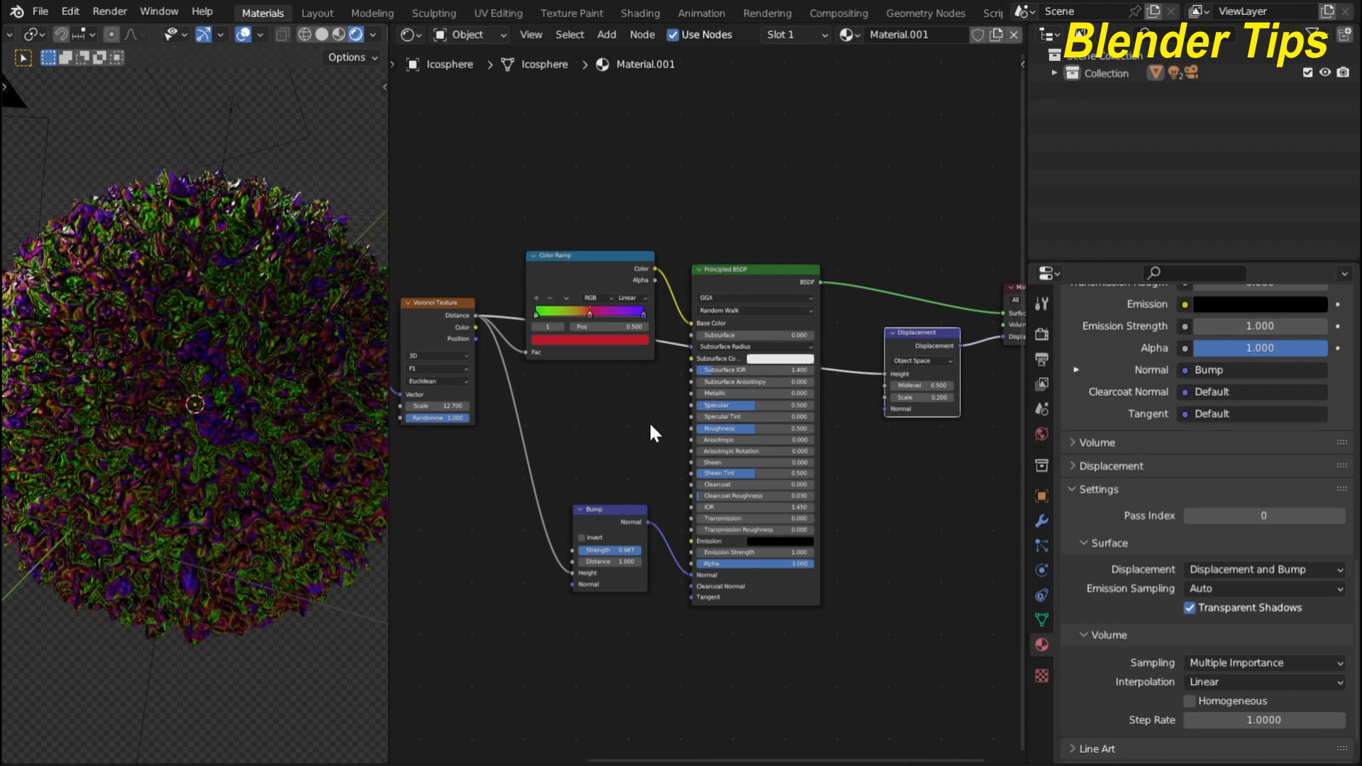
pyautogui.scroll(-1, 278, 355)
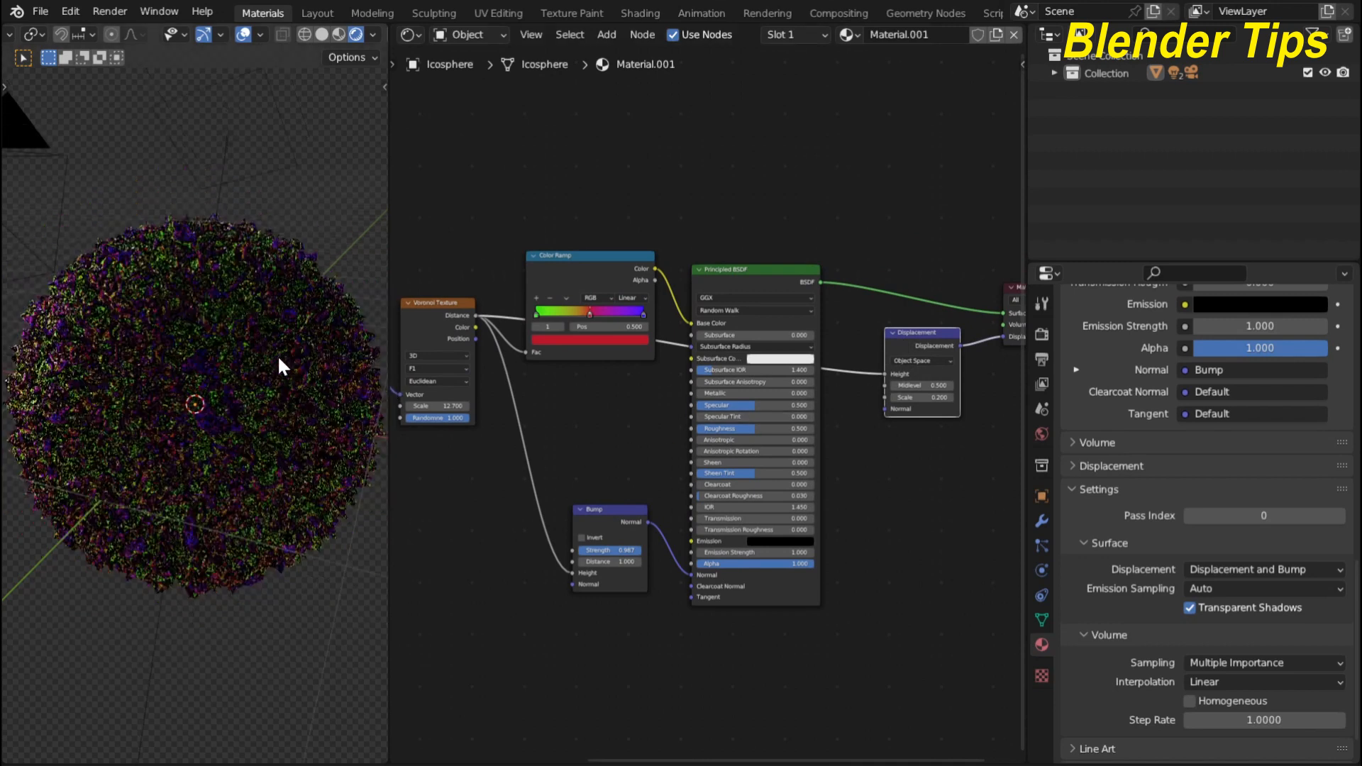
pyautogui.scroll(2, 602, 429)
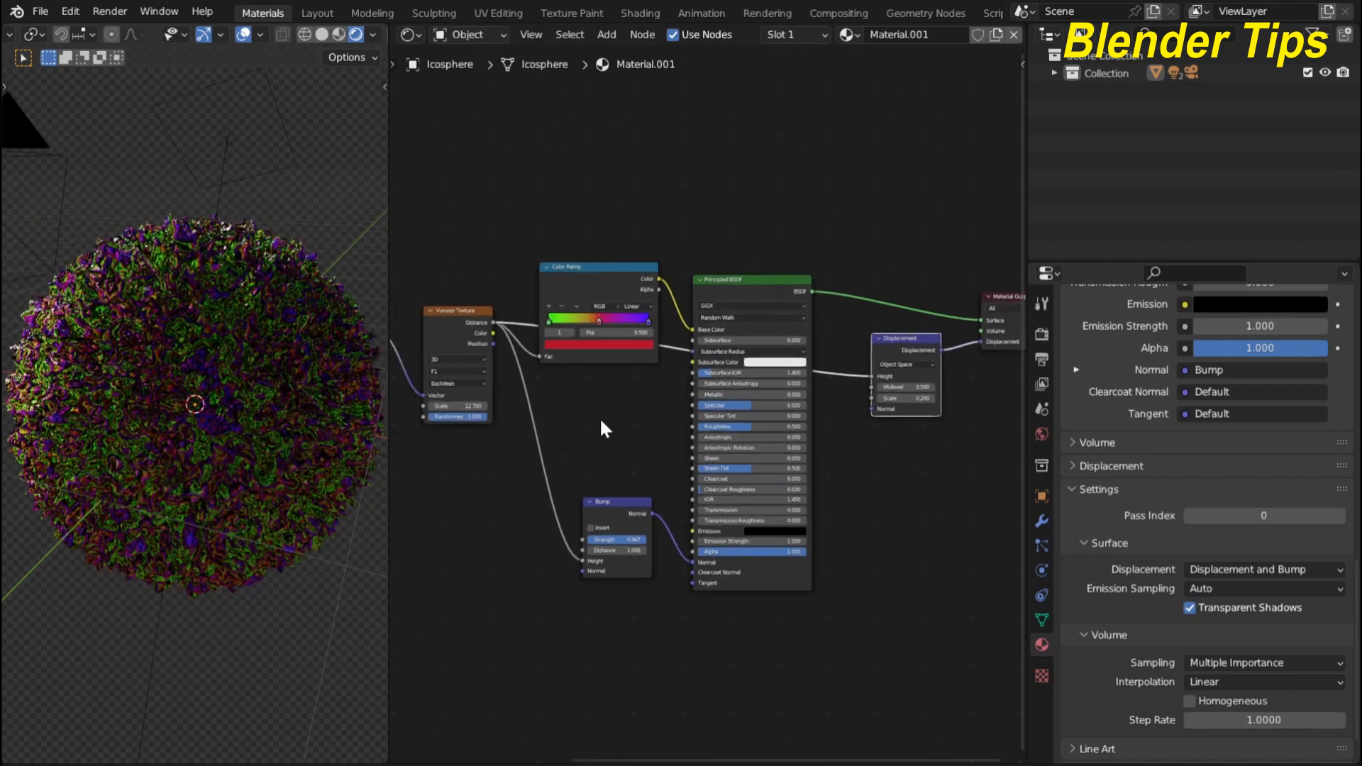